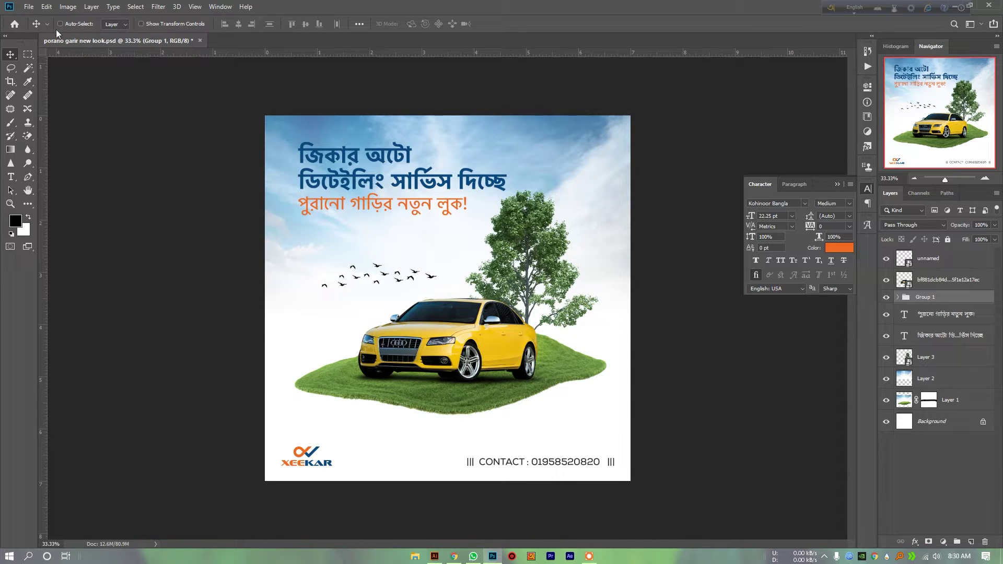
# Step: In the image resize settings, enter width 1100 and resolution 72, then 300
pyautogui.click(81, 7)
pyautogui.click(89, 82)
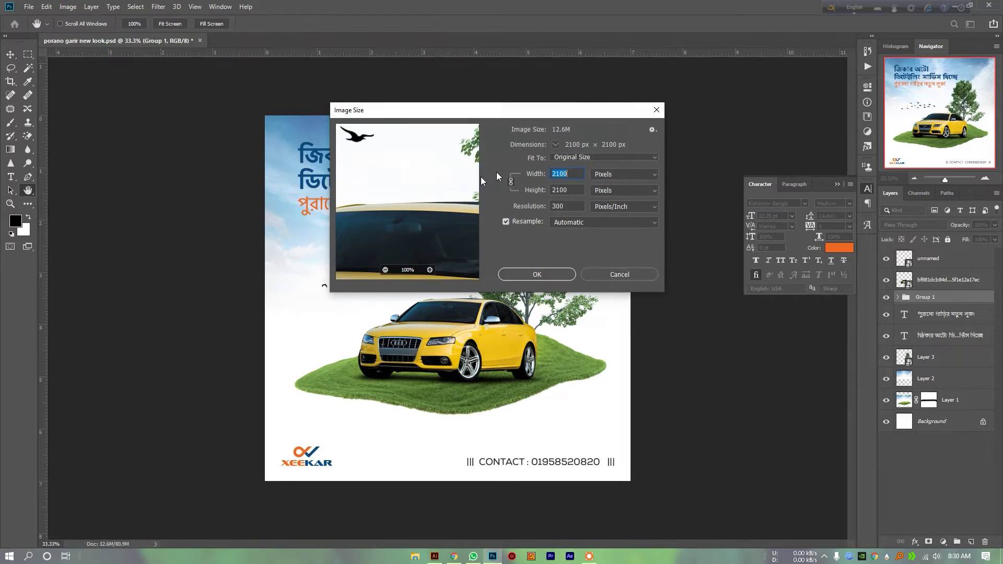
pyautogui.write('1100')
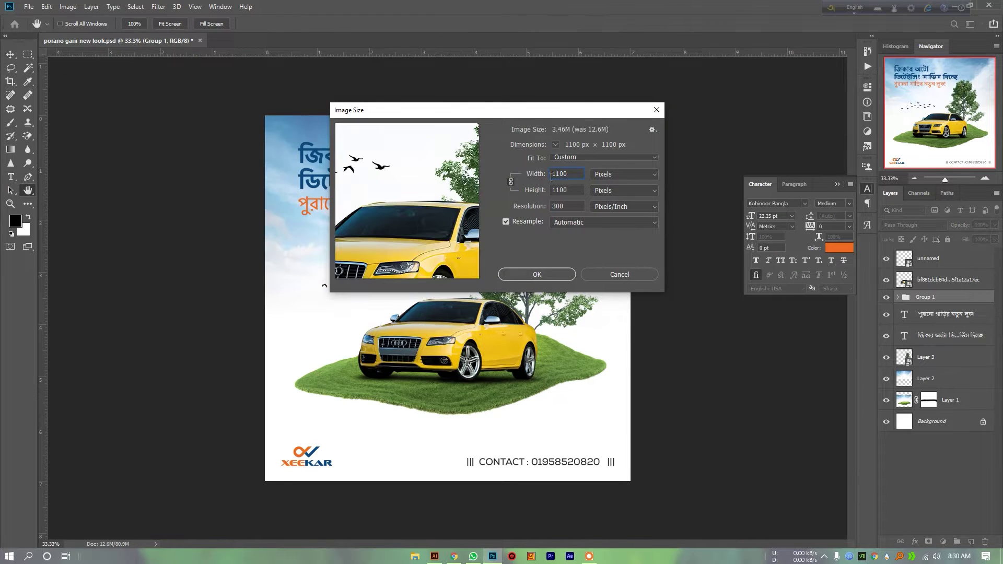
pyautogui.press('Tab')
pyautogui.press('Tab')
pyautogui.write('7')
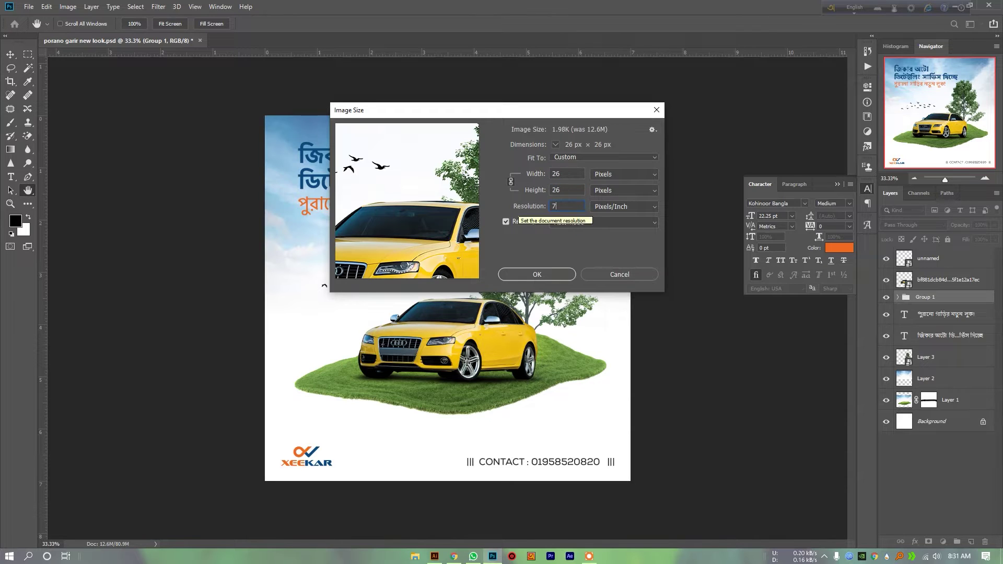
pyautogui.write('2')
pyautogui.click(578, 191)
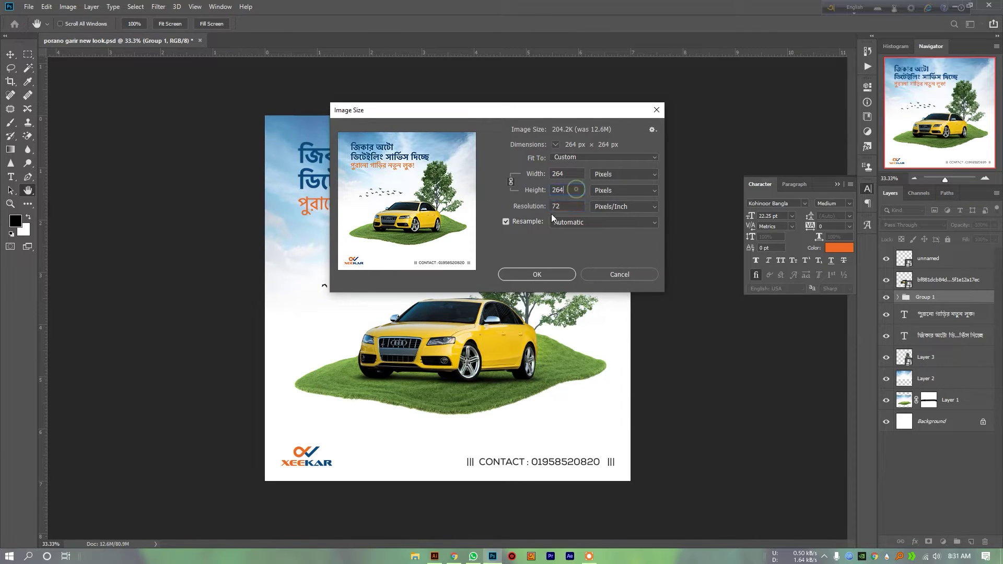
pyautogui.doubleClick(566, 206)
pyautogui.write('300')
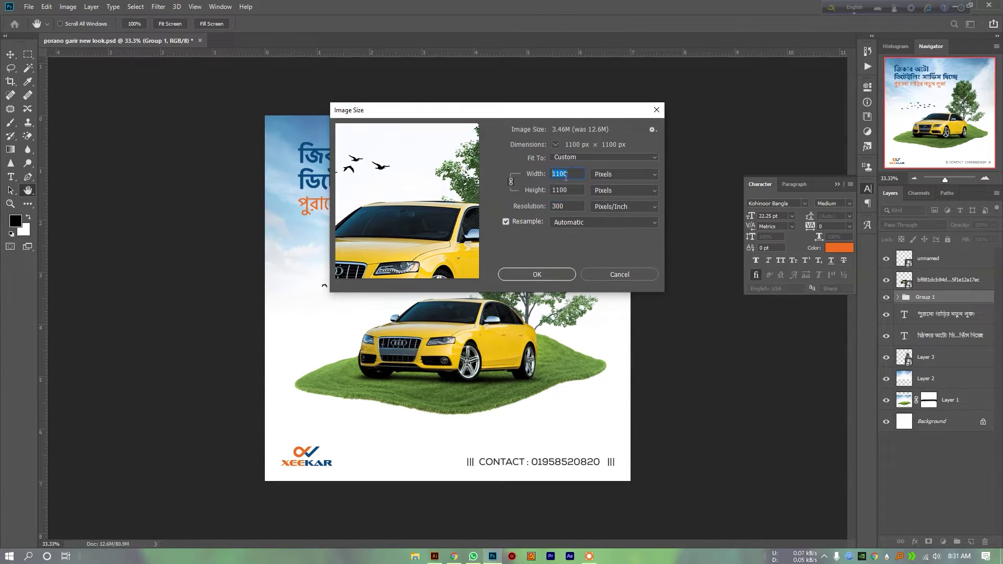
# Step: Review the width and height values, then cancel the resize to keep the original size
pyautogui.doubleClick(565, 174)
pyautogui.moveTo(568, 174); pyautogui.dragTo(561, 174)
pyautogui.click(564, 174)
pyautogui.moveTo(572, 174)
pyautogui.mouseDown()
pyautogui.moveTo(546, 174)
pyautogui.moveTo(543, 191)
pyautogui.mouseUp()
pyautogui.moveTo(572, 178)
pyautogui.mouseDown()
pyautogui.moveTo(545, 172)
pyautogui.moveTo(554, 173)
pyautogui.mouseUp()
pyautogui.doubleClick(568, 190)
pyautogui.doubleClick(572, 189)
pyautogui.doubleClick(558, 174)
pyautogui.click(604, 275)
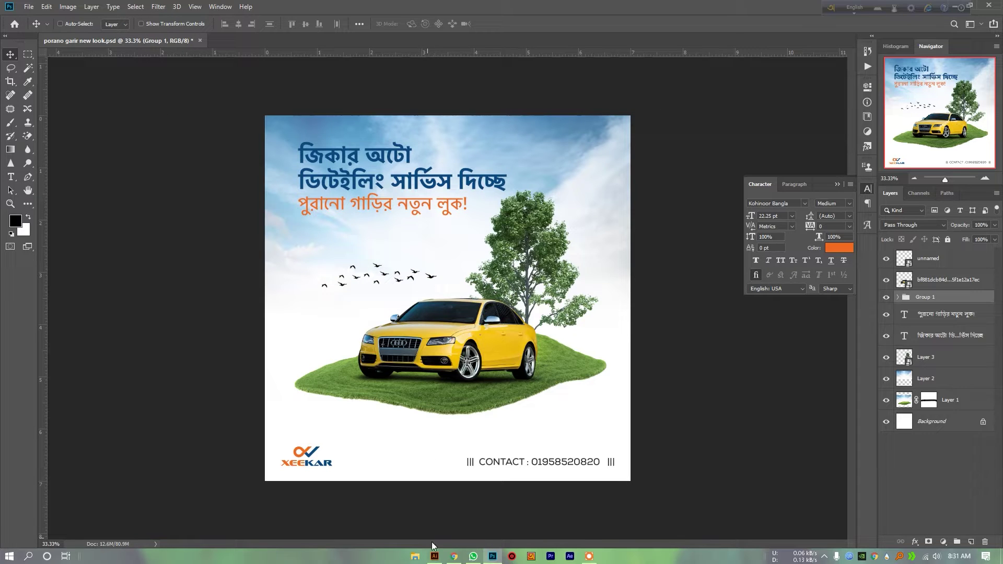
# Step: Switch to the browser and bring up the socialsizes.io page
pyautogui.click(454, 556)
pyautogui.click(79, 9)
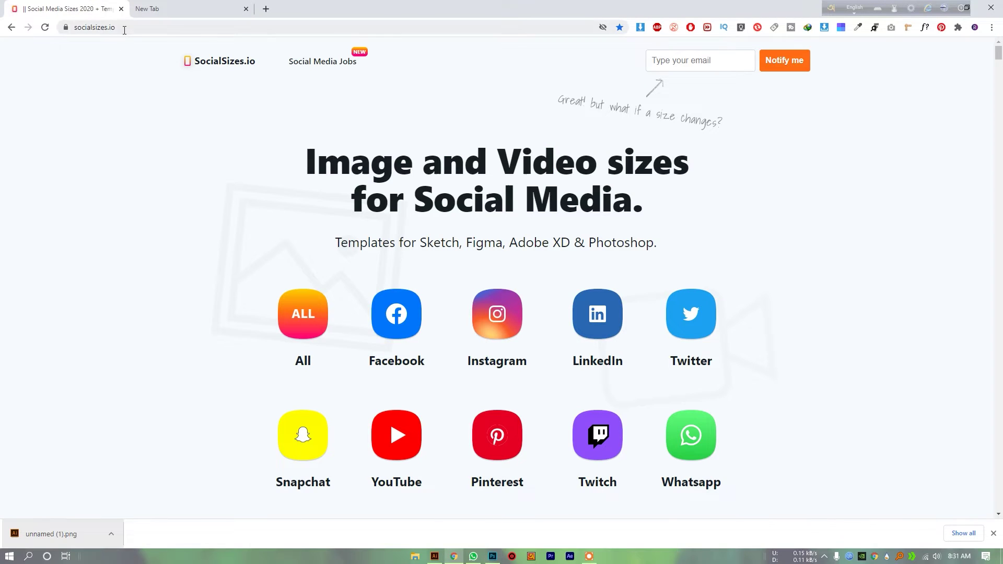
pyautogui.click(73, 27)
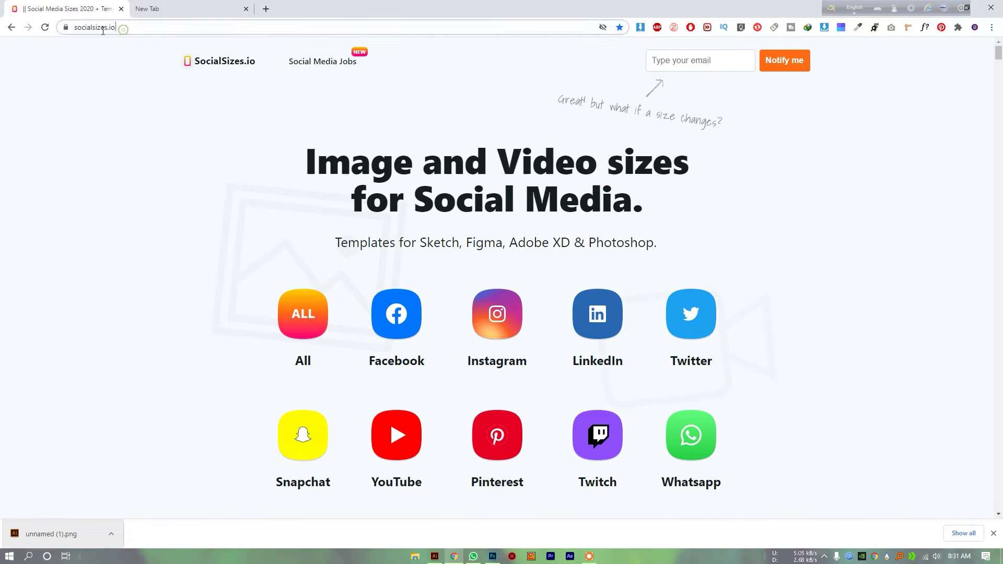
pyautogui.click(147, 27)
pyautogui.moveTo(145, 27); pyautogui.dragTo(100, 29)
pyautogui.click(166, 71)
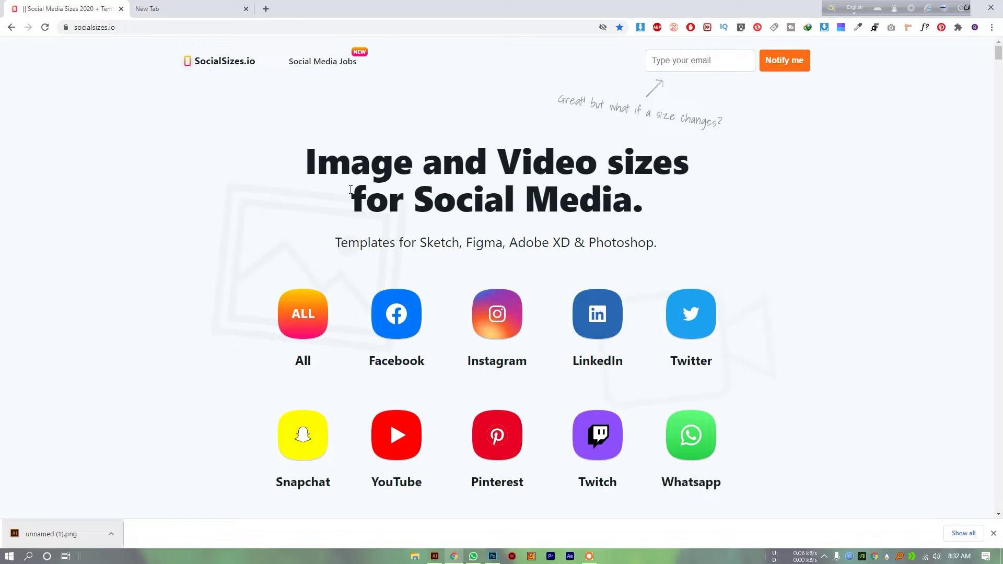
# Step: Open the Facebook sizes section on socialsizes.io
pyautogui.click(389, 316)
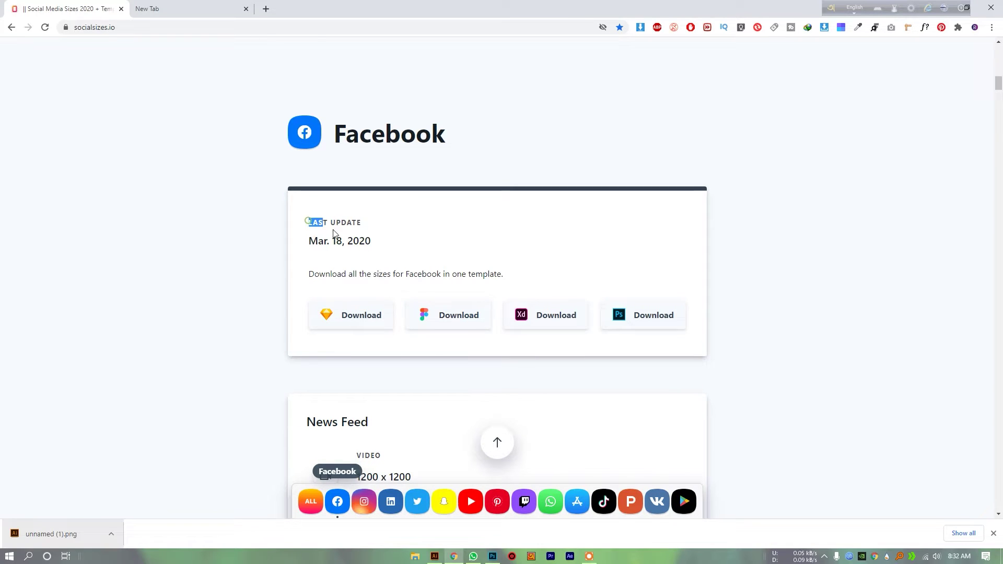
pyautogui.moveTo(323, 225); pyautogui.dragTo(517, 267)
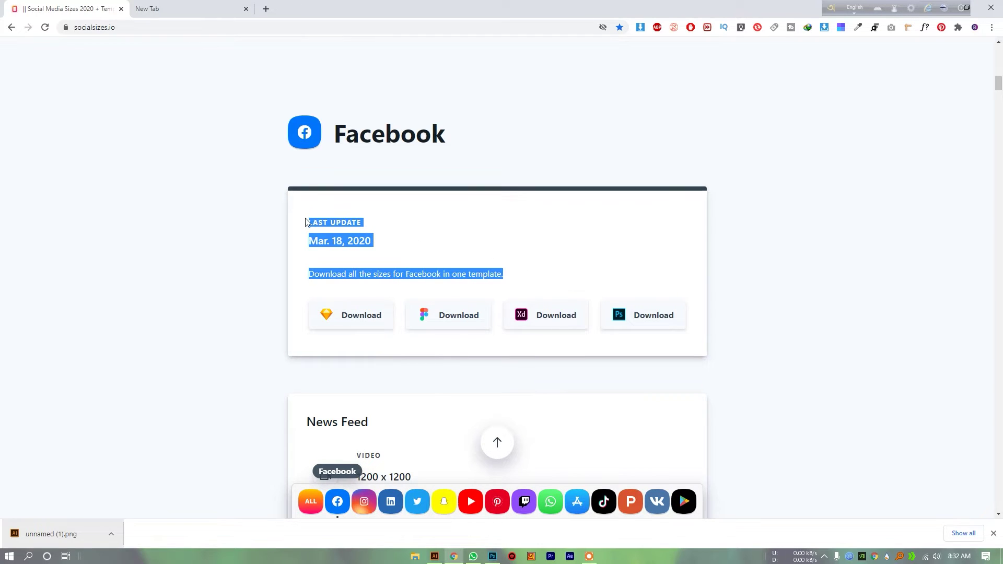
pyautogui.click(360, 232)
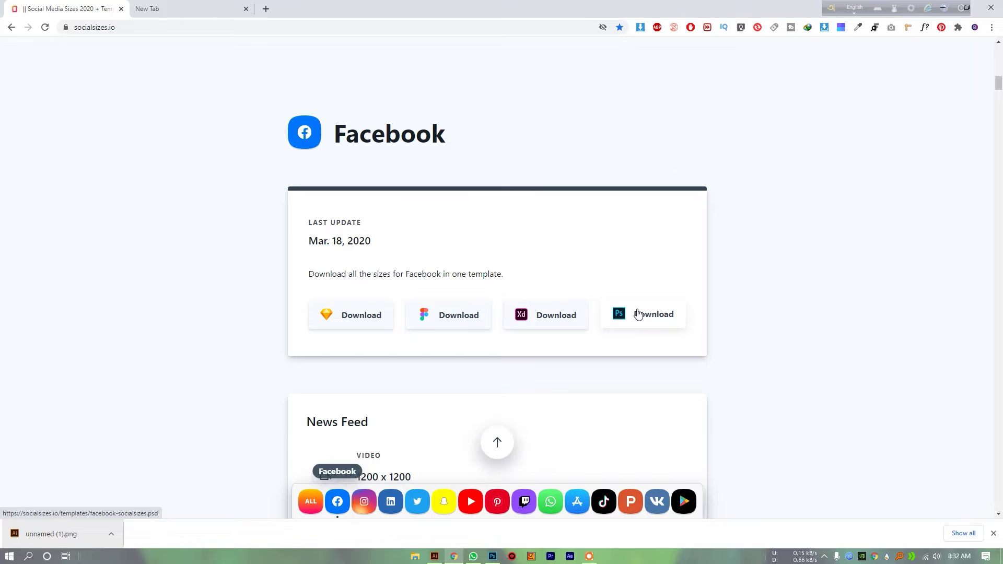
# Step: Download the Photoshop version of the Facebook template and open the downloaded file
pyautogui.scroll(-1, 327, 327)
pyautogui.scroll(-2, 329, 325)
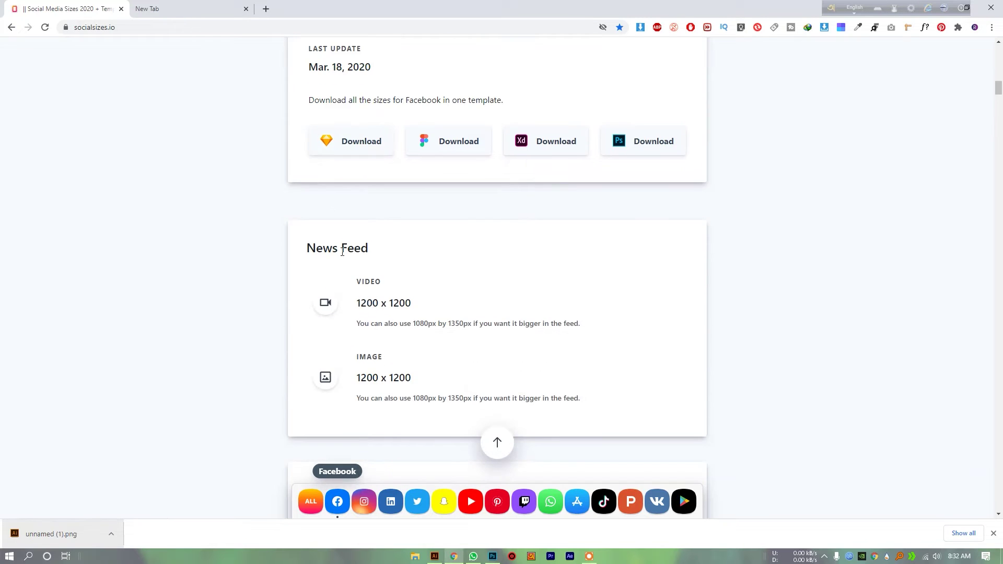
pyautogui.scroll(6, 334, 240)
pyautogui.scroll(-2, 448, 334)
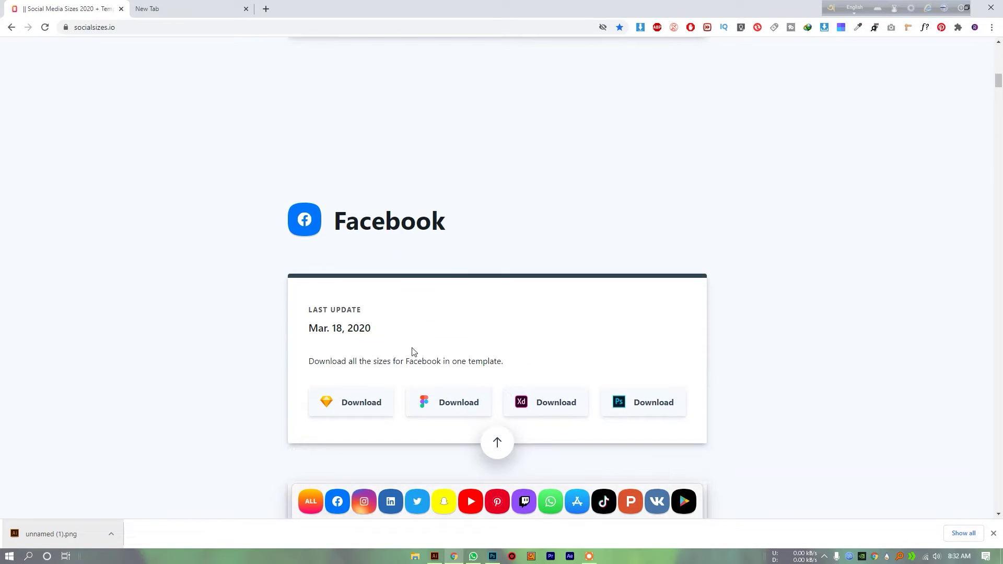
pyautogui.scroll(-4, 347, 328)
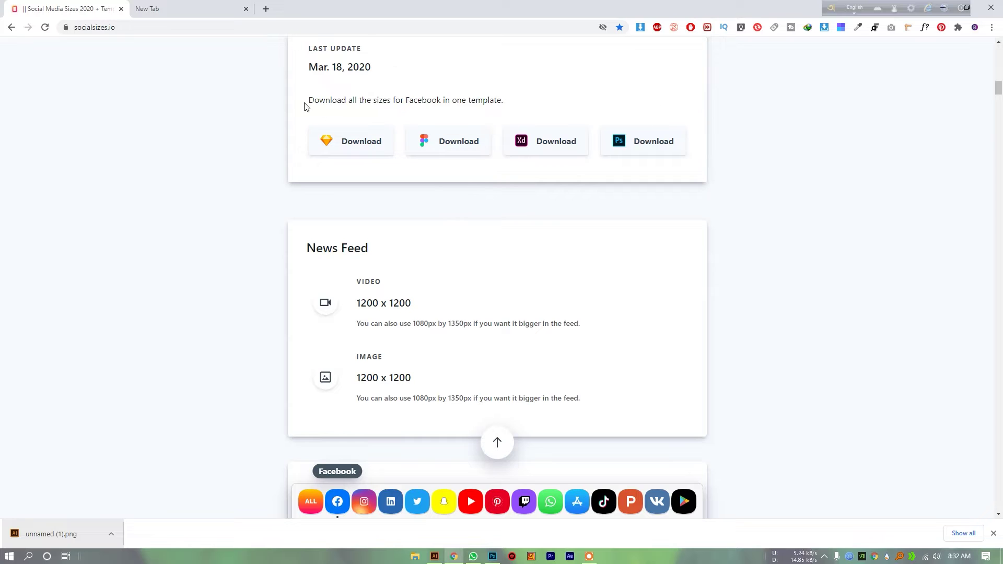
pyautogui.moveTo(305, 102); pyautogui.dragTo(521, 110)
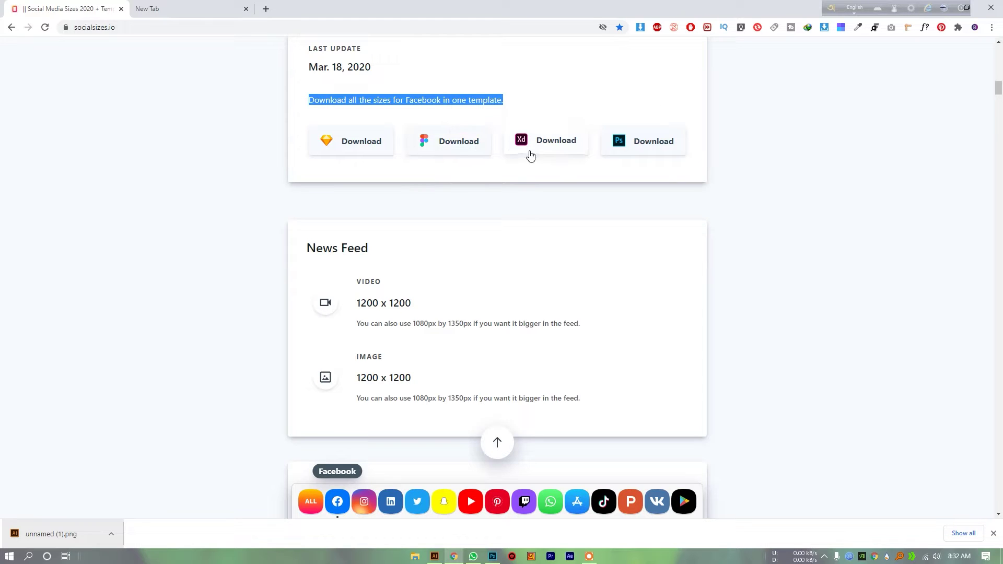
pyautogui.click(645, 143)
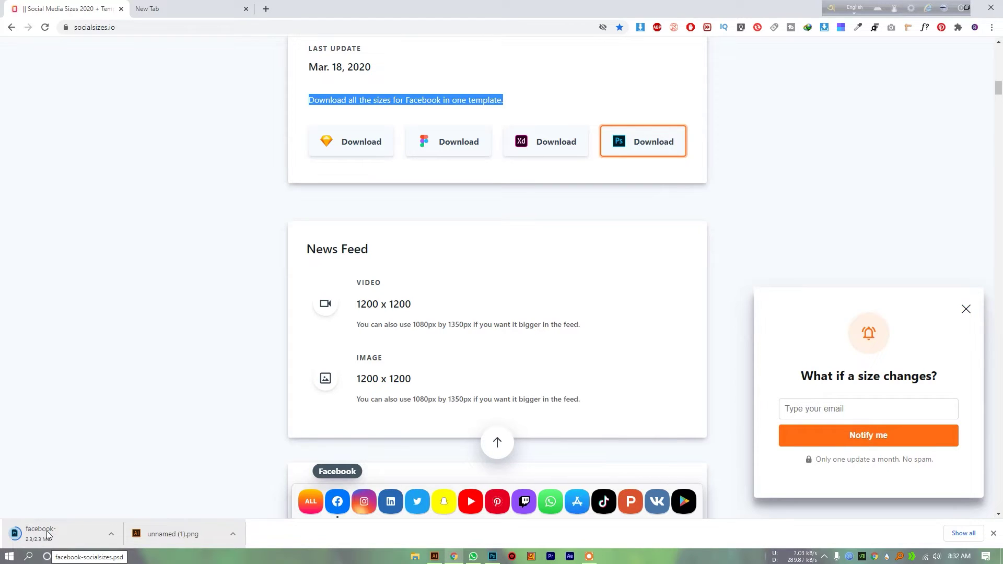
pyautogui.click(47, 534)
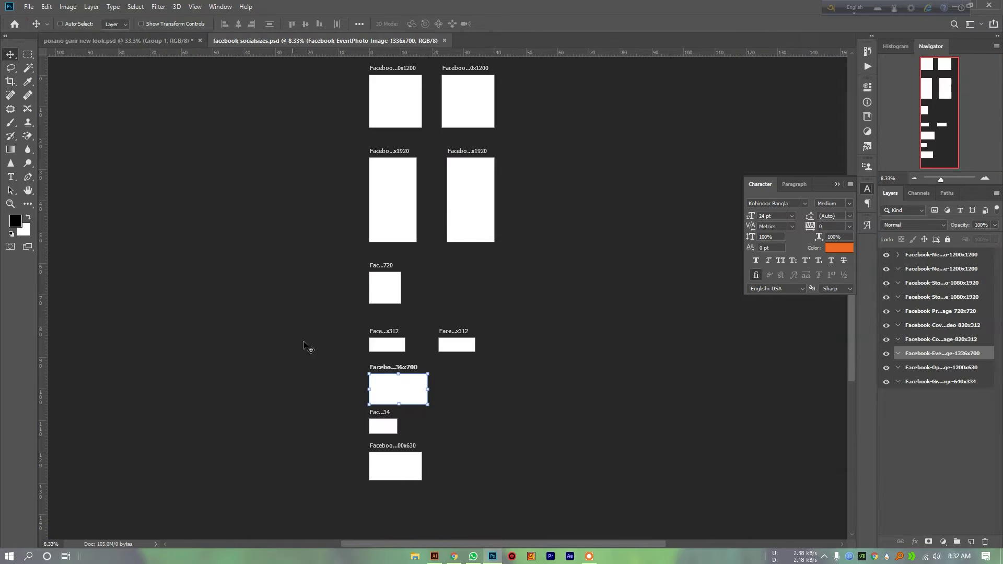
pyautogui.hotkey('ctrl', '+')
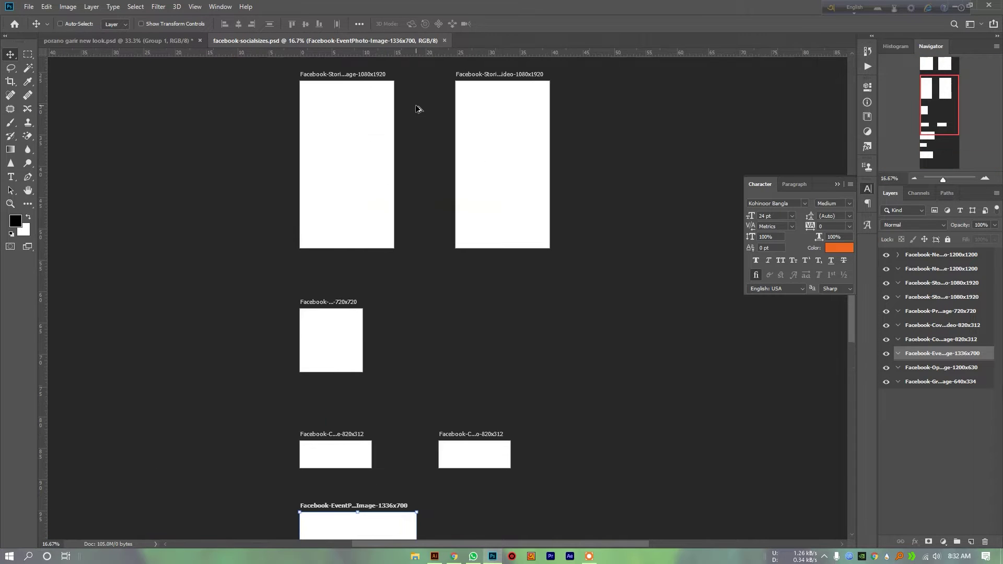
pyautogui.scroll(1, 335, 85)
pyautogui.scroll(1, 335, 85)
pyautogui.scroll(1, 352, 105)
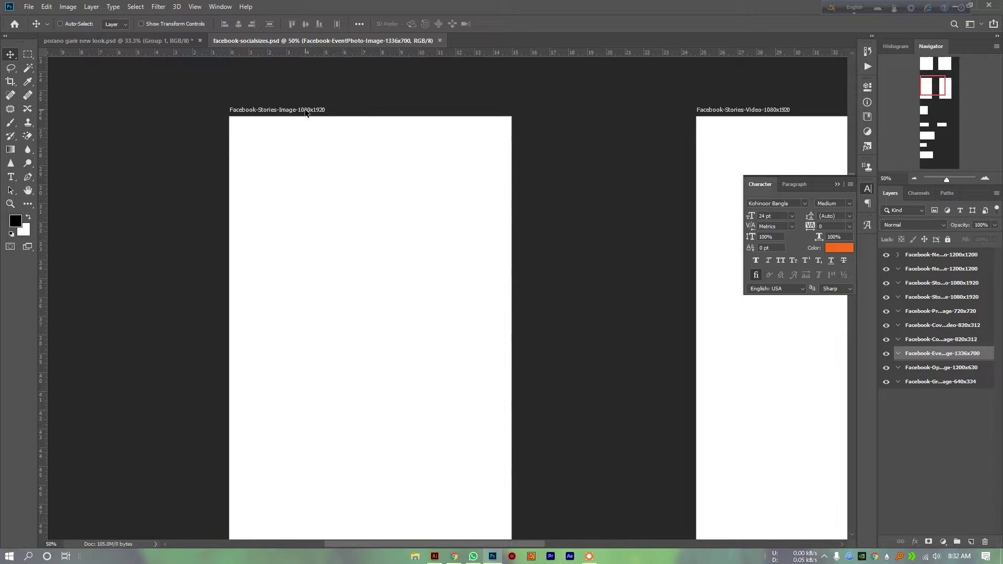
pyautogui.scroll(-1, 288, 110)
pyautogui.moveTo(502, 150); pyautogui.dragTo(369, 176)
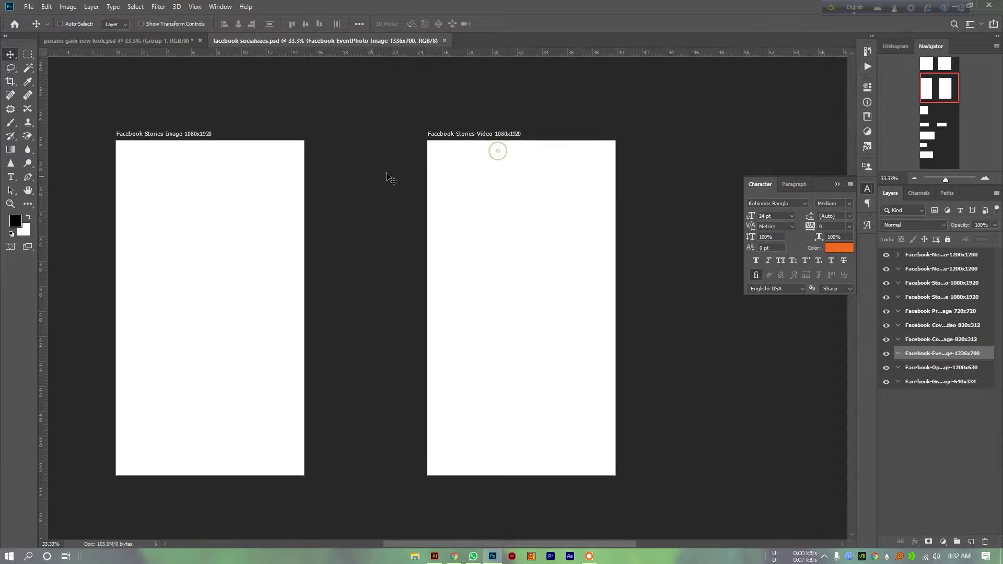
pyautogui.scroll(1, 486, 137)
pyautogui.scroll(1, 486, 136)
pyautogui.scroll(-3, 450, 140)
pyautogui.moveTo(366, 346); pyautogui.dragTo(444, 149)
pyautogui.scroll(1, 298, 311)
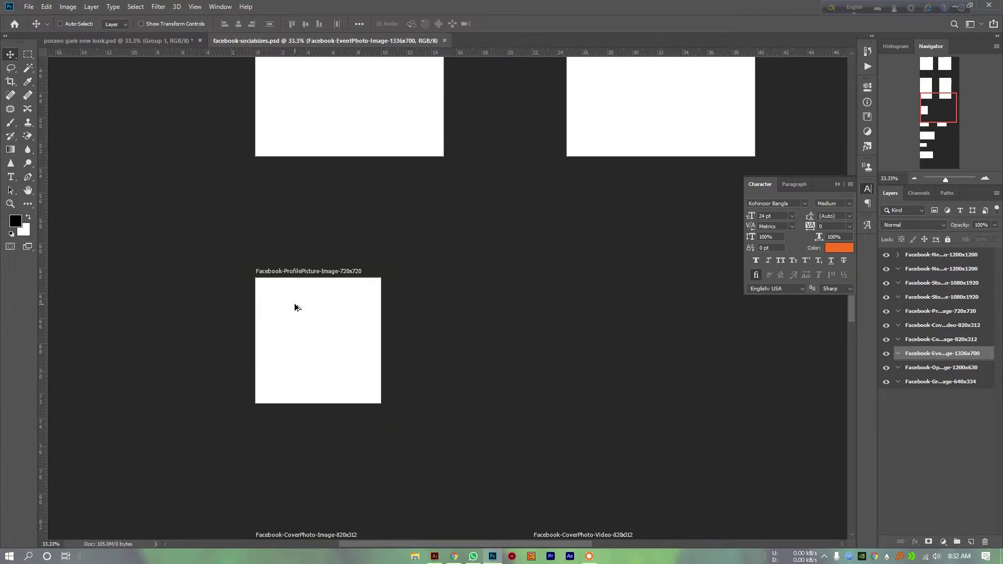
pyautogui.moveTo(356, 283); pyautogui.dragTo(347, 101)
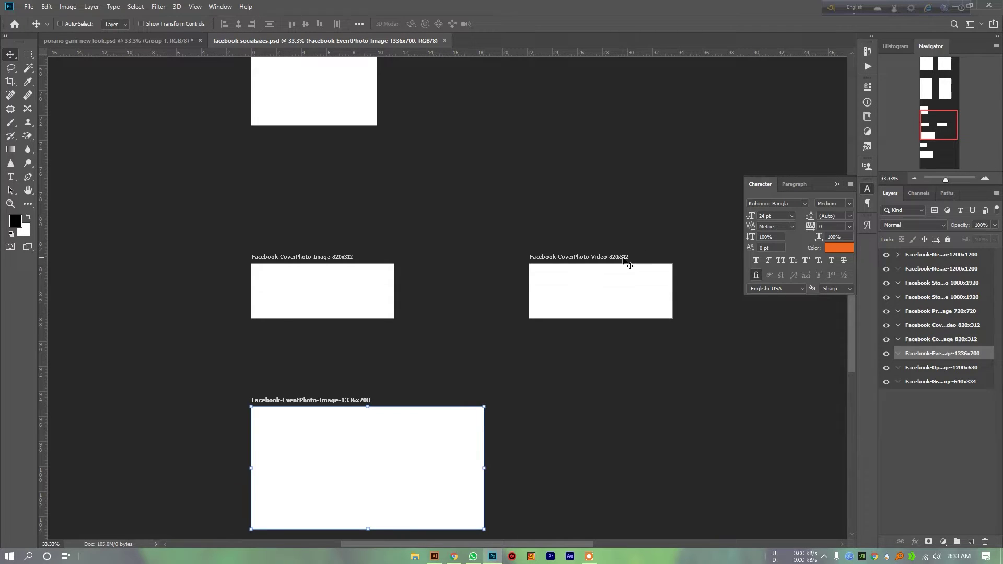
pyautogui.moveTo(338, 270); pyautogui.dragTo(361, 236)
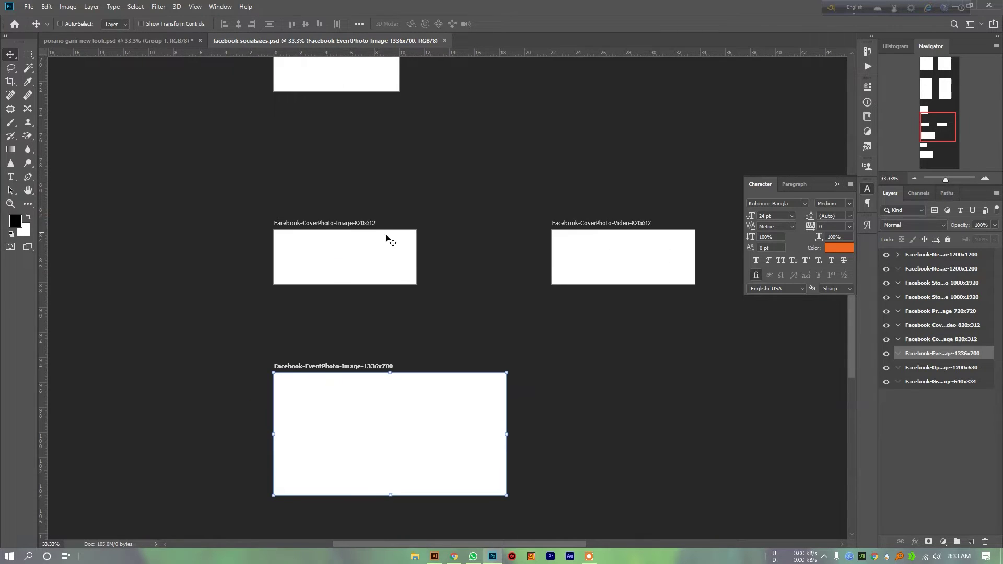
pyautogui.moveTo(441, 319)
pyautogui.mouseDown()
pyautogui.moveTo(422, 227)
pyautogui.moveTo(427, 191)
pyautogui.mouseUp()
pyautogui.moveTo(385, 253)
pyautogui.mouseDown()
pyautogui.moveTo(399, 148)
pyautogui.moveTo(365, 218)
pyautogui.mouseUp()
pyautogui.moveTo(380, 411); pyautogui.dragTo(374, 369)
pyautogui.moveTo(324, 246); pyautogui.dragTo(326, 264)
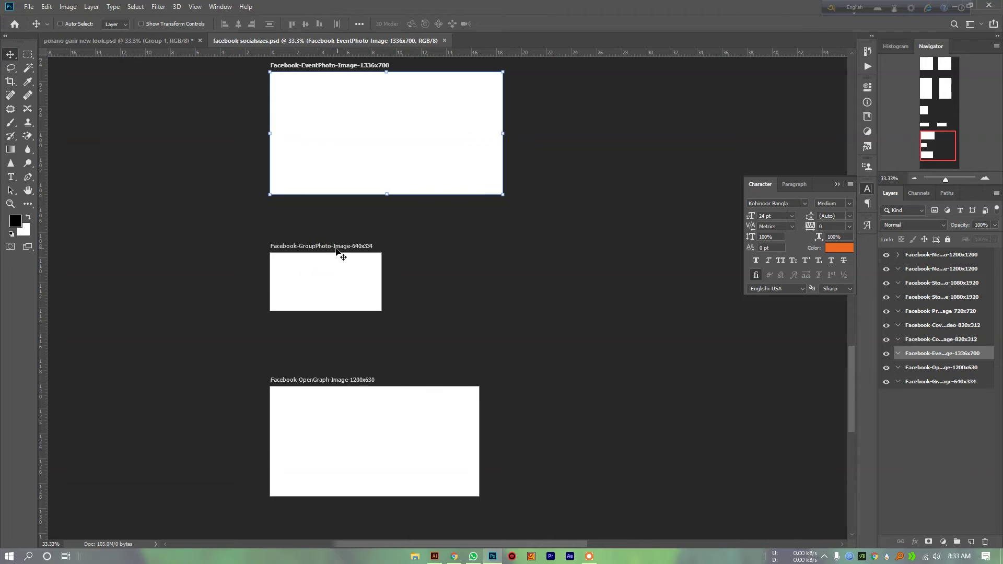
pyautogui.hotkey('shift', 'v')
pyautogui.click(320, 246)
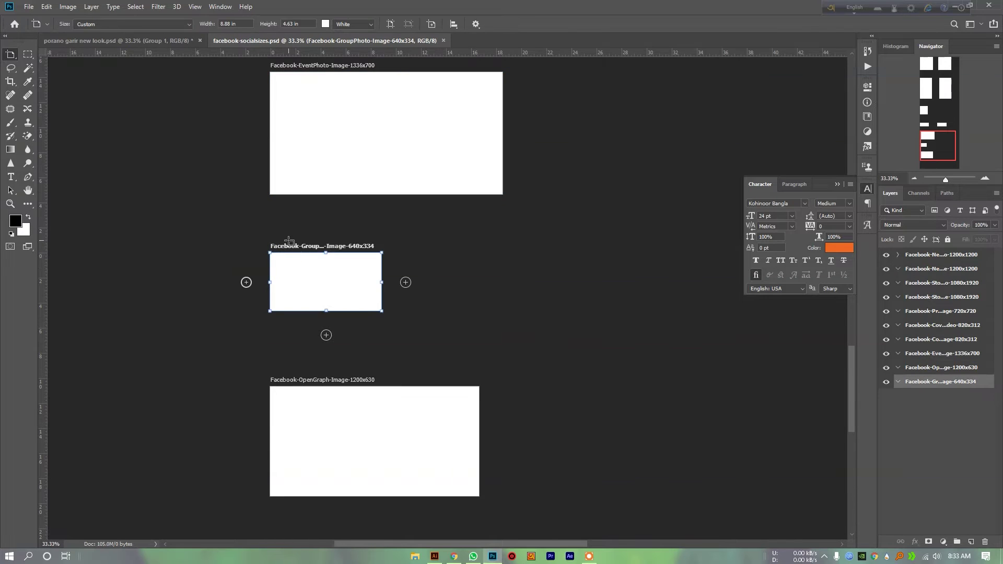
pyautogui.hotkey('shift', 'v')
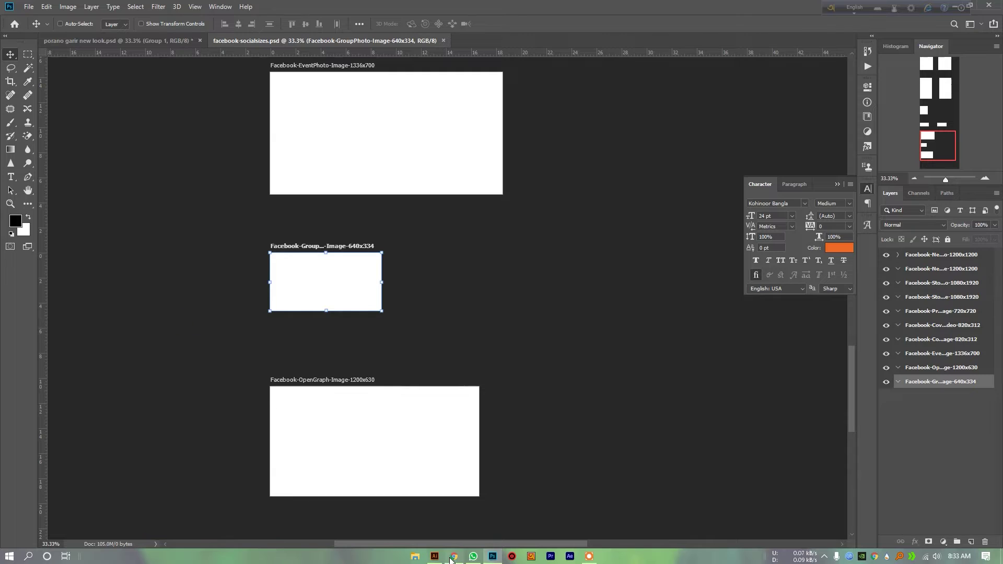
pyautogui.click(443, 41)
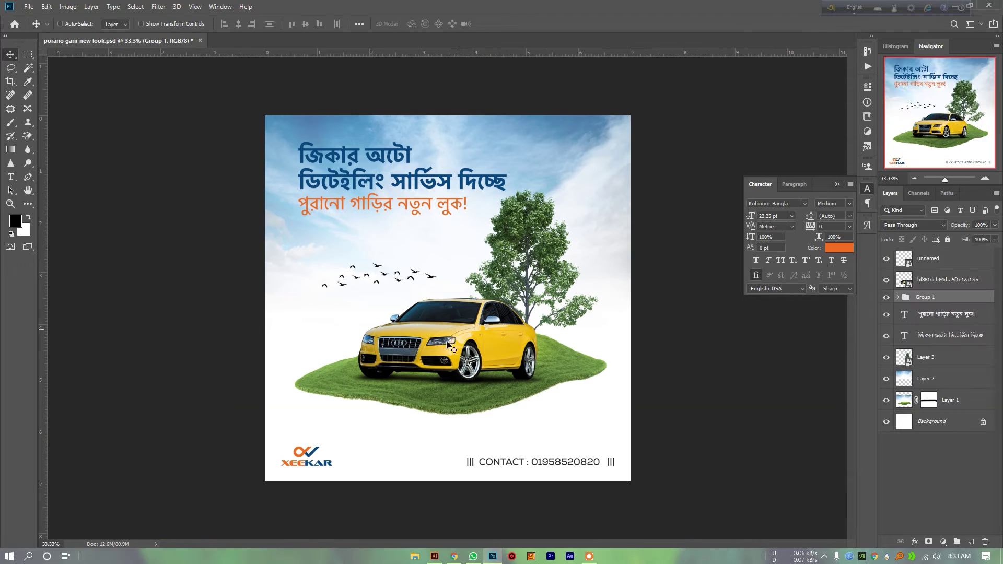
# Step: Scroll socialsizes.io to the Facebook Cover Photo size 820 x 312, then return to the Photoshop car ad
pyautogui.click(465, 561)
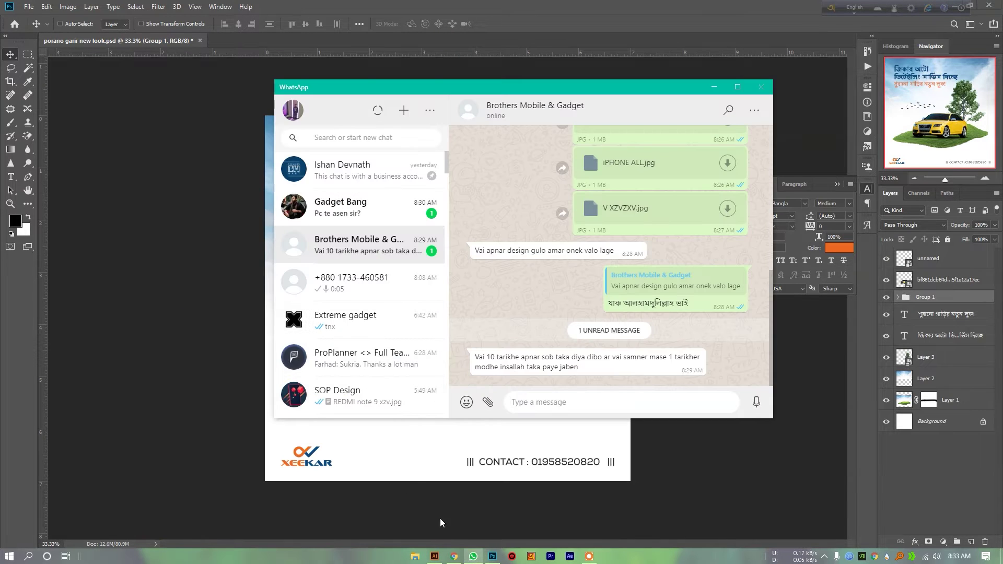
pyautogui.click(455, 556)
pyautogui.scroll(-2, 429, 310)
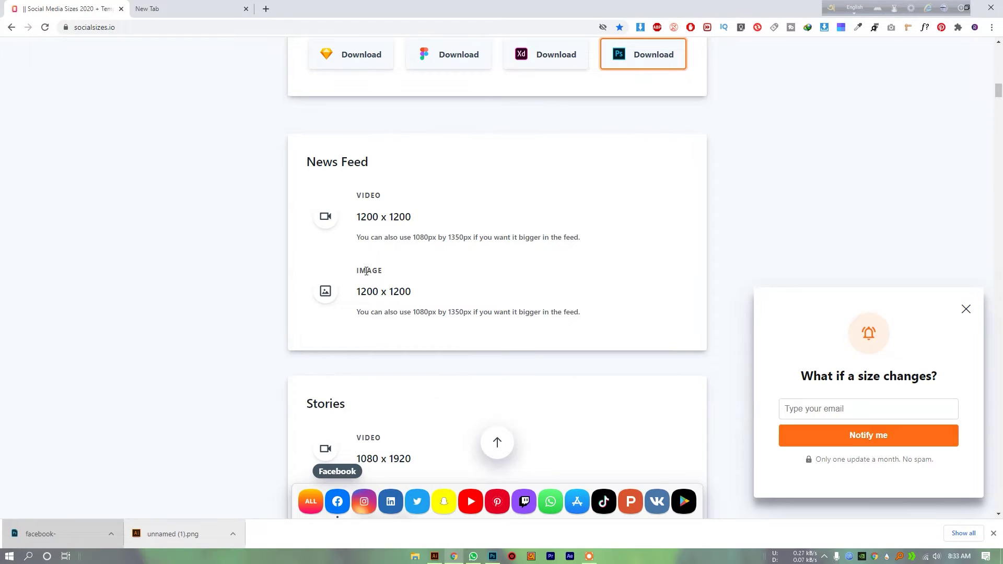
pyautogui.scroll(-2, 366, 274)
pyautogui.scroll(-2, 363, 283)
pyautogui.scroll(-6, 364, 287)
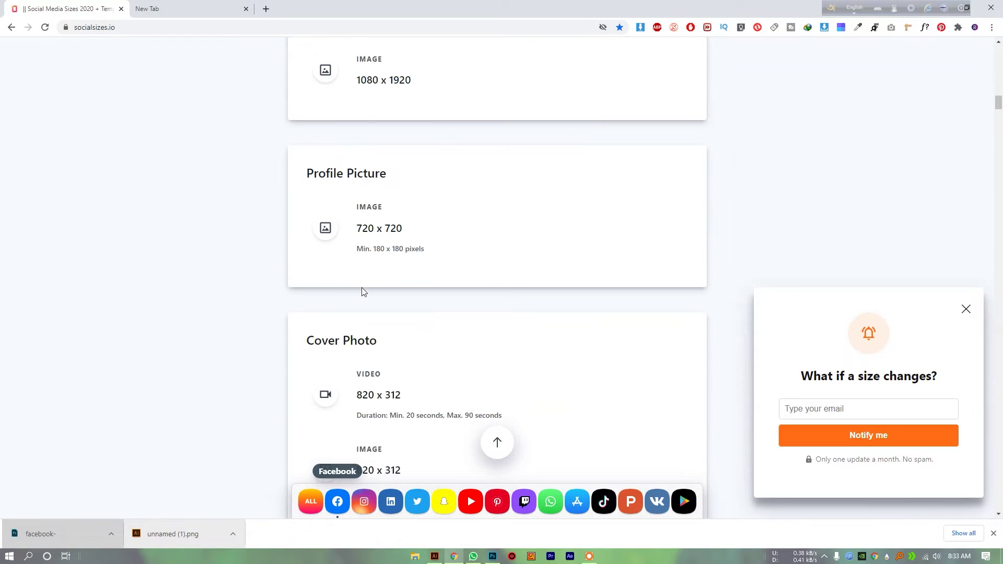
pyautogui.scroll(-2, 362, 287)
pyautogui.moveTo(354, 308); pyautogui.dragTo(405, 311)
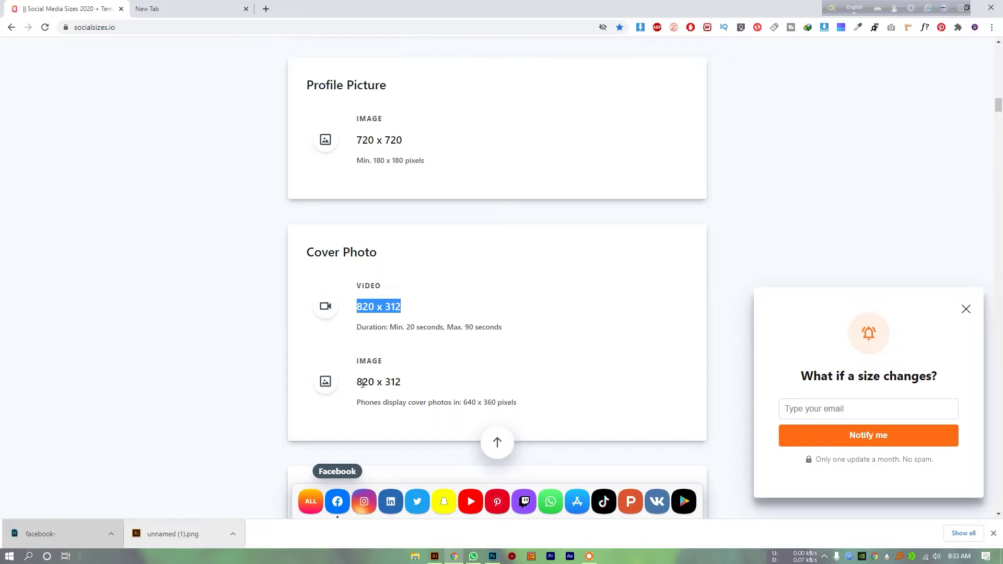
pyautogui.click(493, 556)
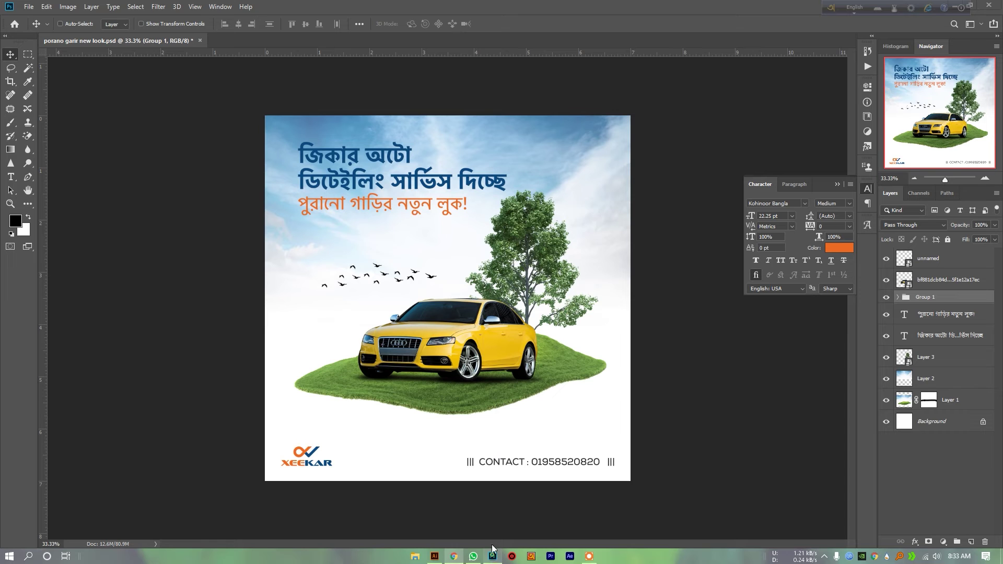
# Step: Start a new Photoshop document sized 820 × 312 px
pyautogui.click(34, 10)
pyautogui.click(38, 19)
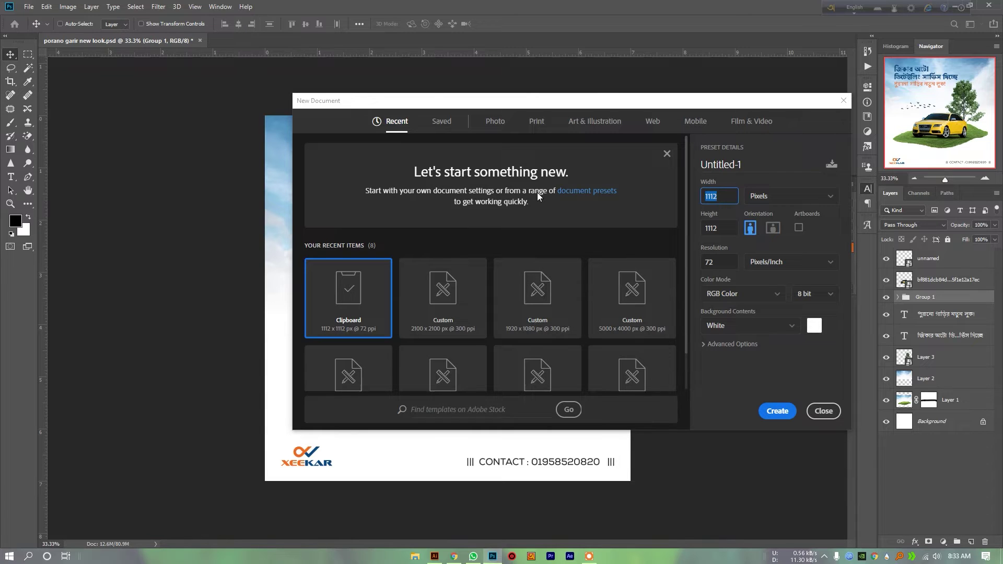
pyautogui.write('829')
pyautogui.click(724, 225)
pyautogui.write('312')
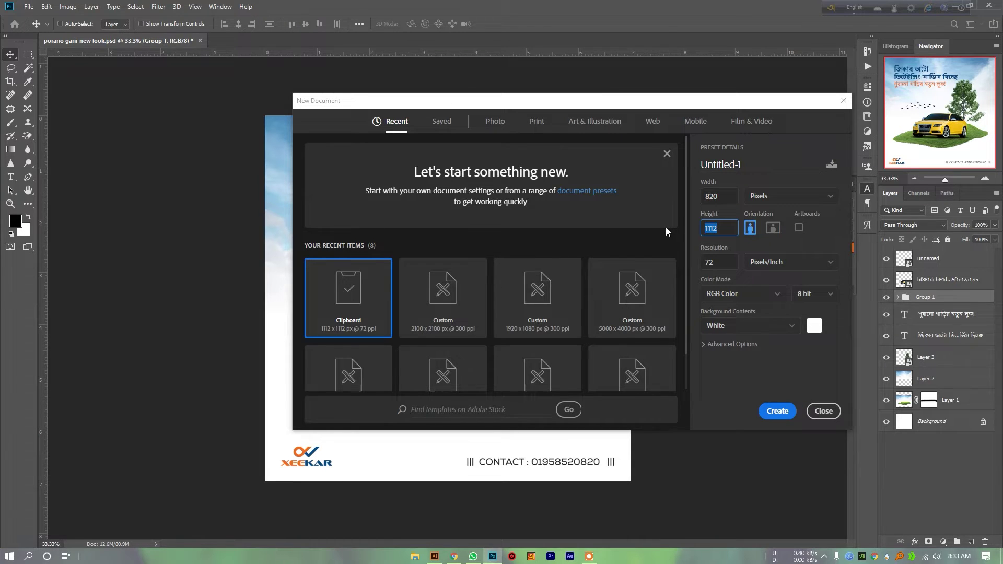
pyautogui.press('Tab')
pyautogui.write('300')
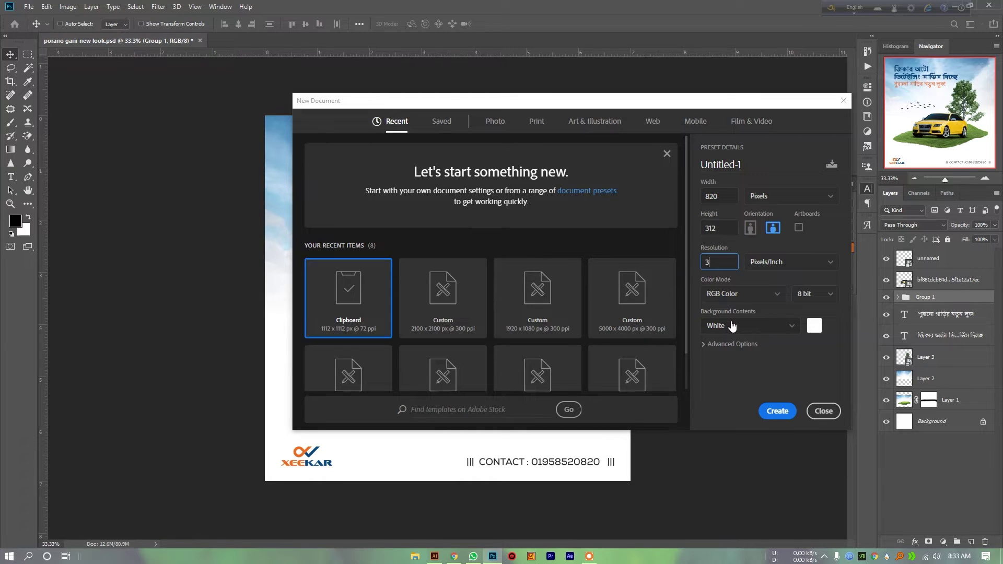
# Step: Keep RGB Color, 8 bit and a white background, and create the 300 ppi document
pyautogui.click(742, 293)
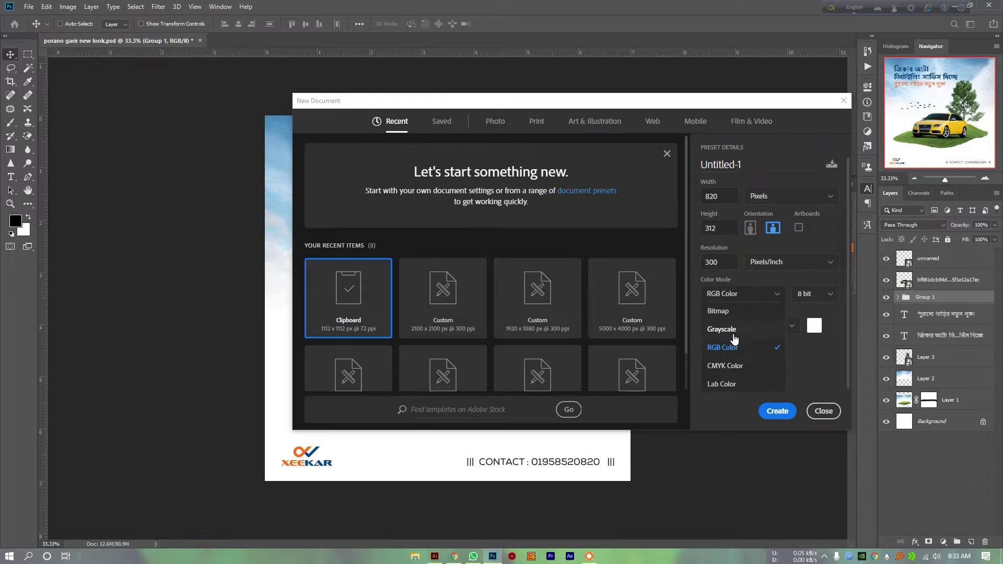
pyautogui.click(732, 267)
pyautogui.click(747, 292)
pyautogui.click(820, 295)
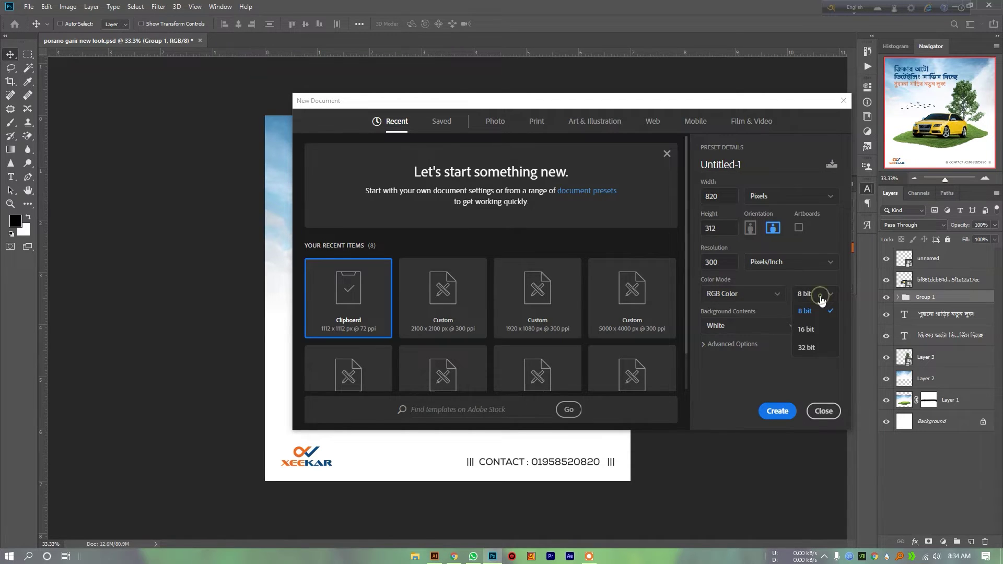
pyautogui.click(743, 326)
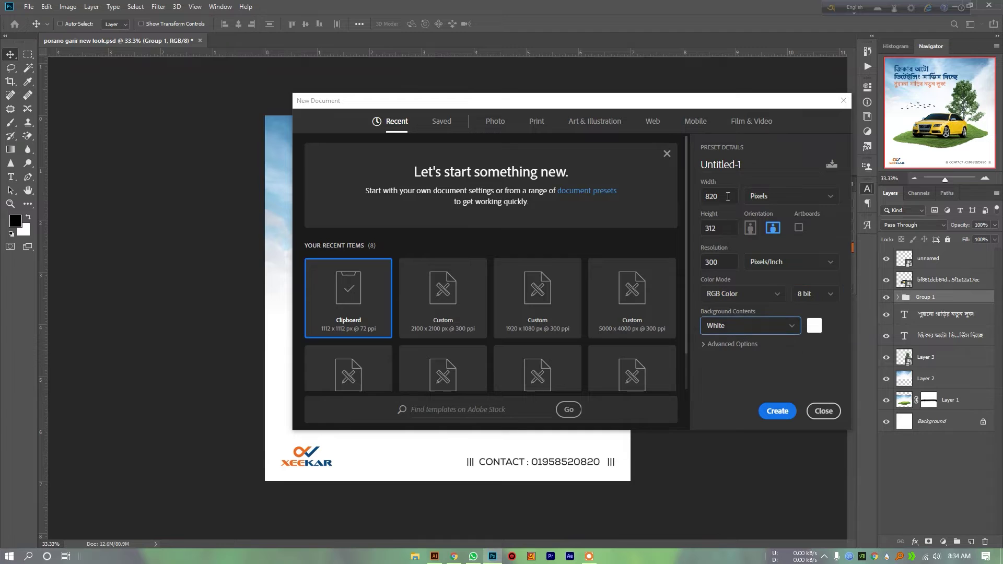
pyautogui.click(764, 411)
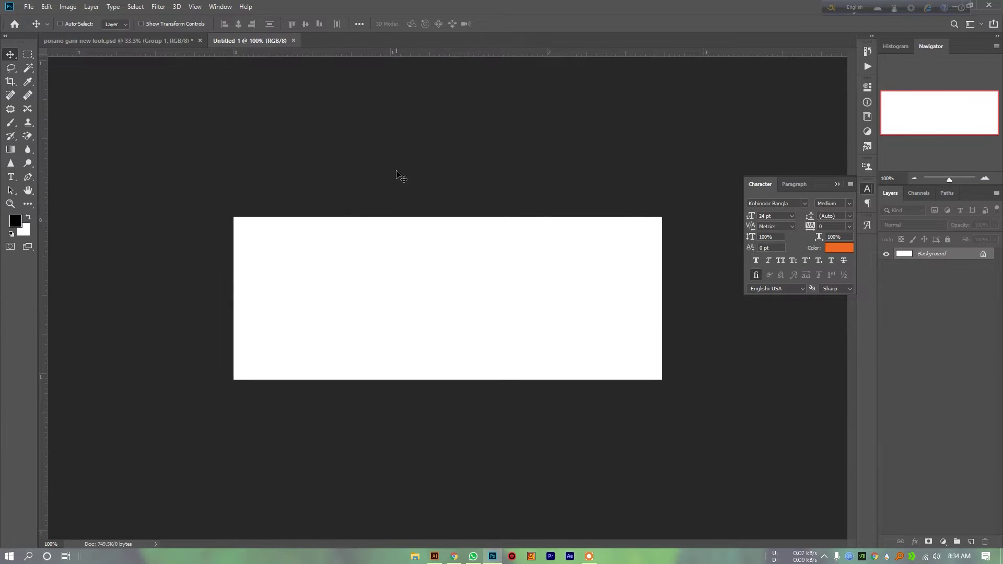
pyautogui.click(434, 557)
# Step: Create an 820 × 312 px Illustrator document with High (300 ppi) raster effects
pyautogui.click(41, 111)
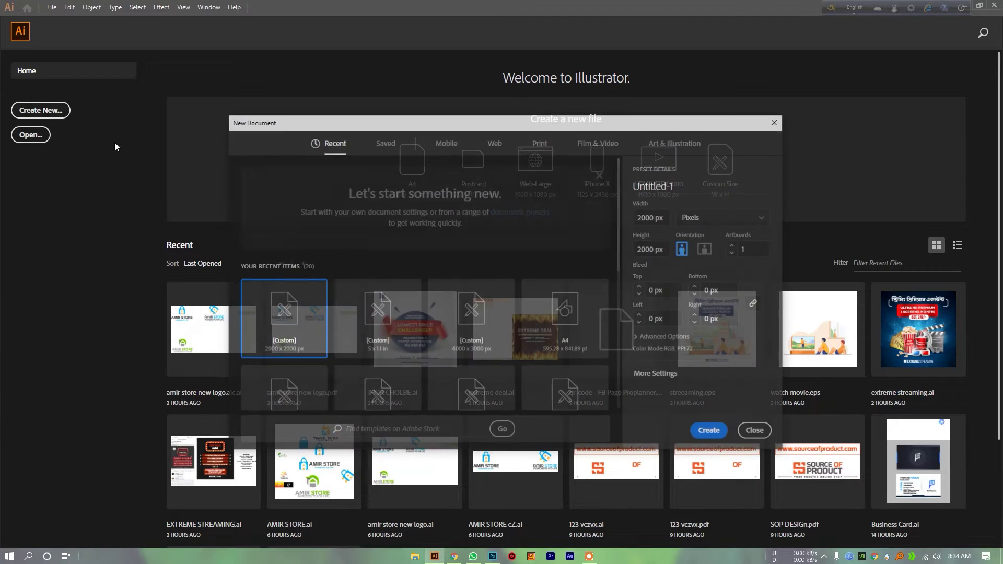
pyautogui.doubleClick(655, 217)
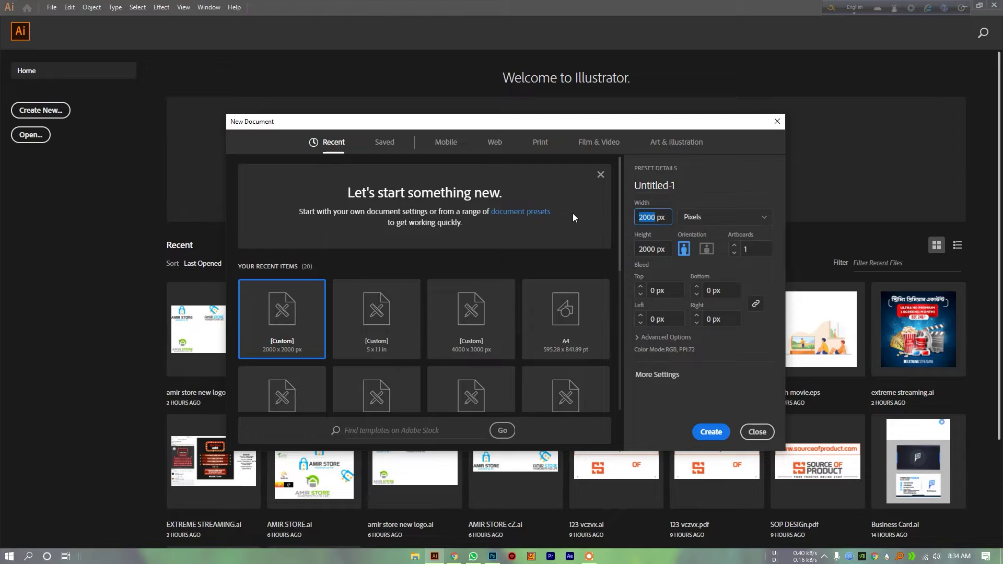
pyautogui.write('820')
pyautogui.doubleClick(659, 253)
pyautogui.write('312')
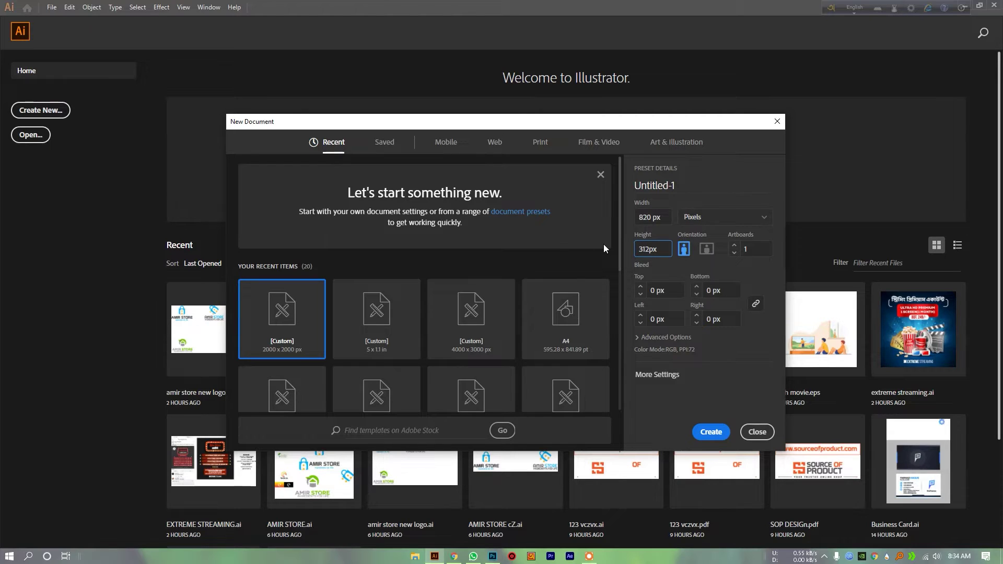
pyautogui.click(672, 378)
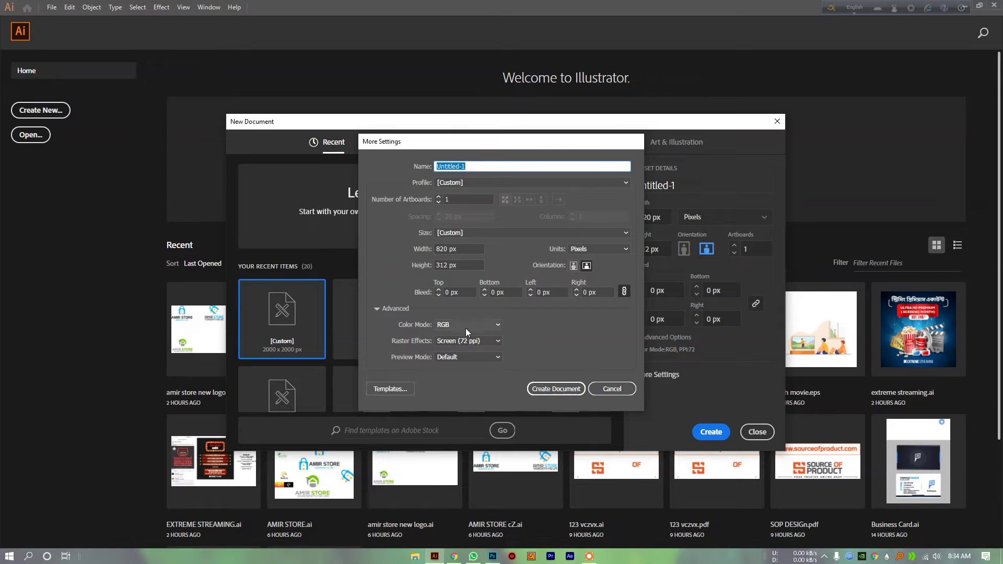
pyautogui.click(465, 341)
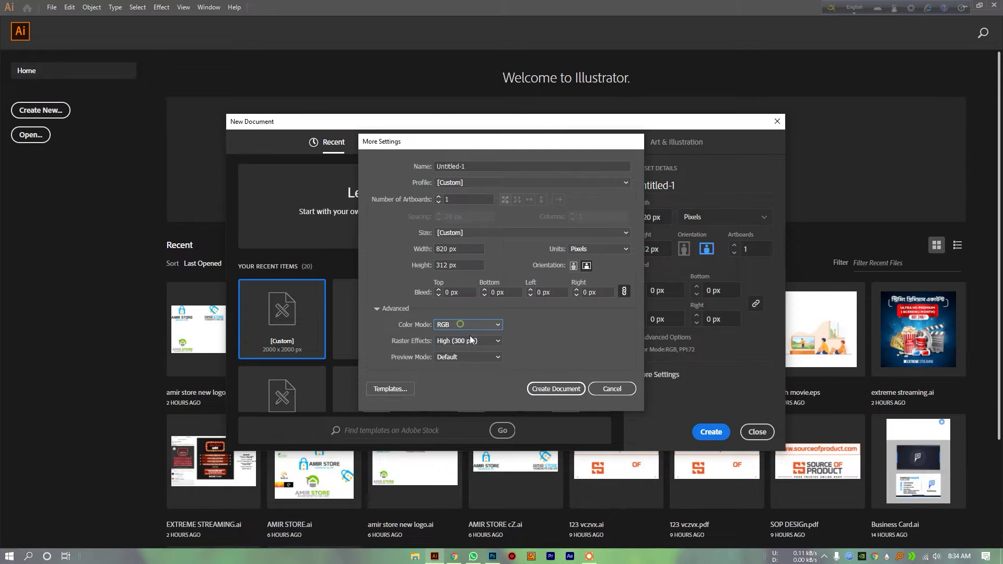
pyautogui.click(572, 386)
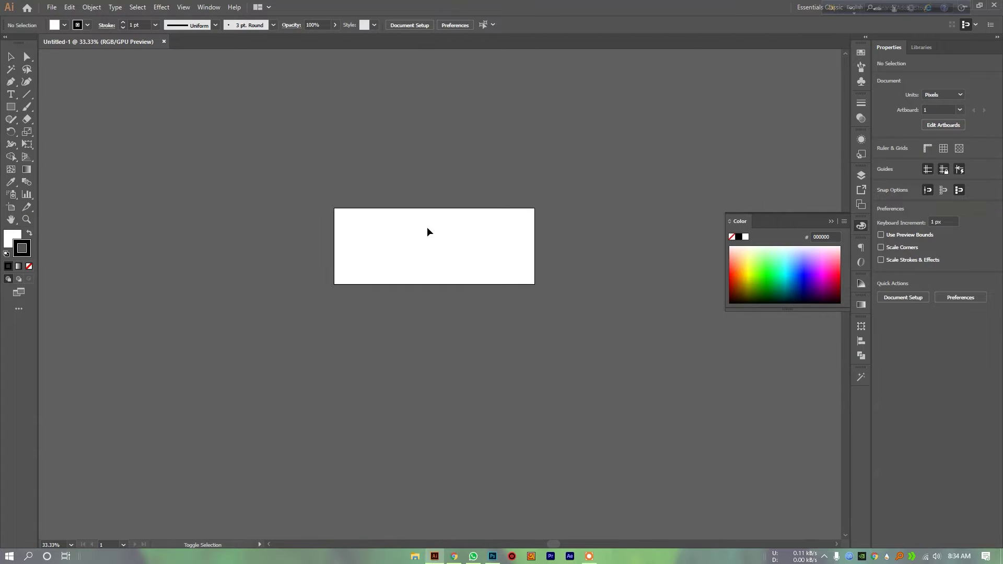
# Step: Pan and zoom to bring the new artboard into view and select across it
pyautogui.moveTo(427, 232); pyautogui.dragTo(398, 217)
pyautogui.scroll(1, 347, 230)
pyautogui.scroll(1, 347, 231)
pyautogui.moveTo(246, 205)
pyautogui.mouseDown()
pyautogui.moveTo(314, 207)
pyautogui.moveTo(260, 161)
pyautogui.moveTo(269, 190)
pyautogui.mouseUp()
pyautogui.moveTo(202, 169); pyautogui.dragTo(650, 346)
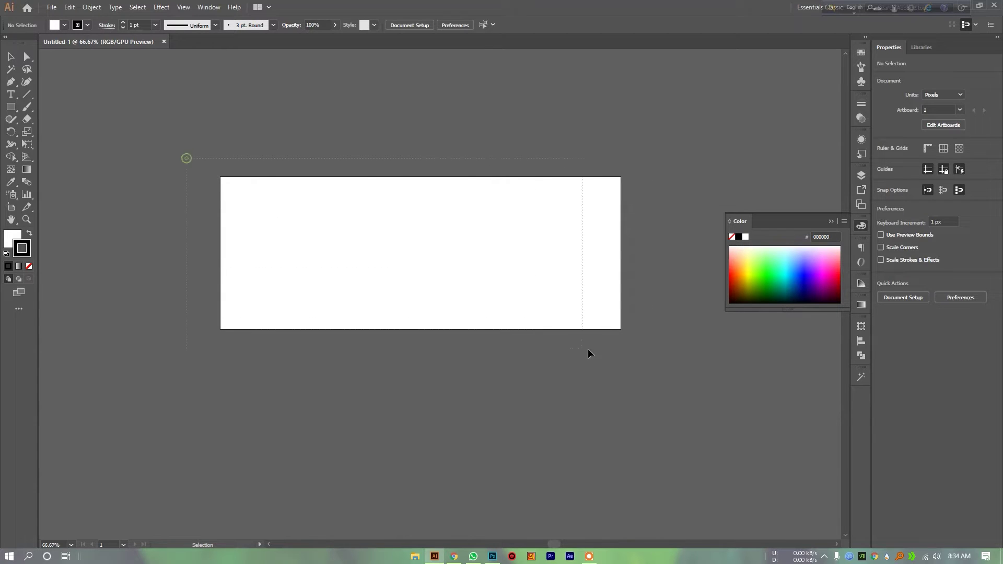
# Step: Draw a 640 × 360 px rectangle using the exact-size rectangle settings
pyautogui.click(12, 109)
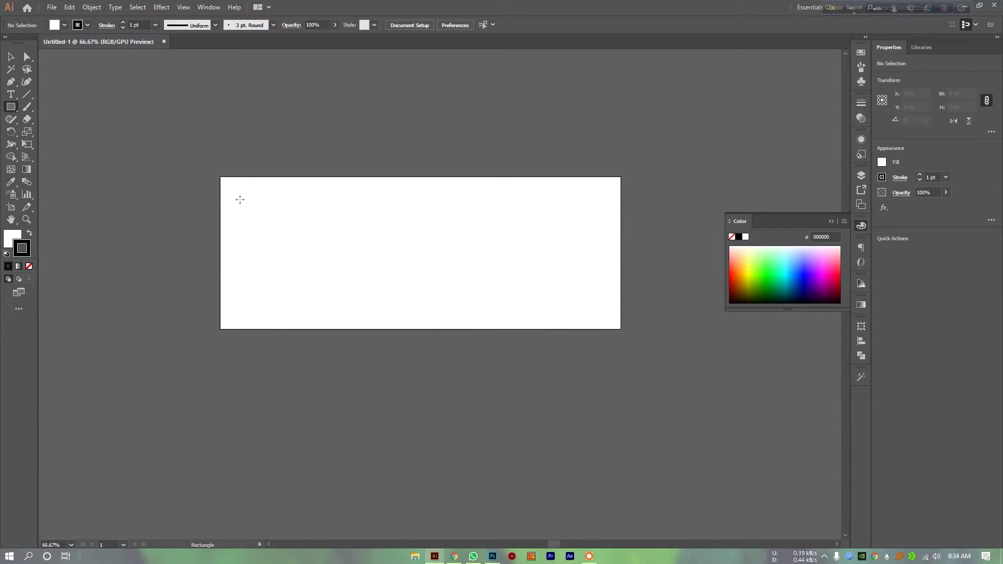
pyautogui.click(241, 203)
pyautogui.write('64')
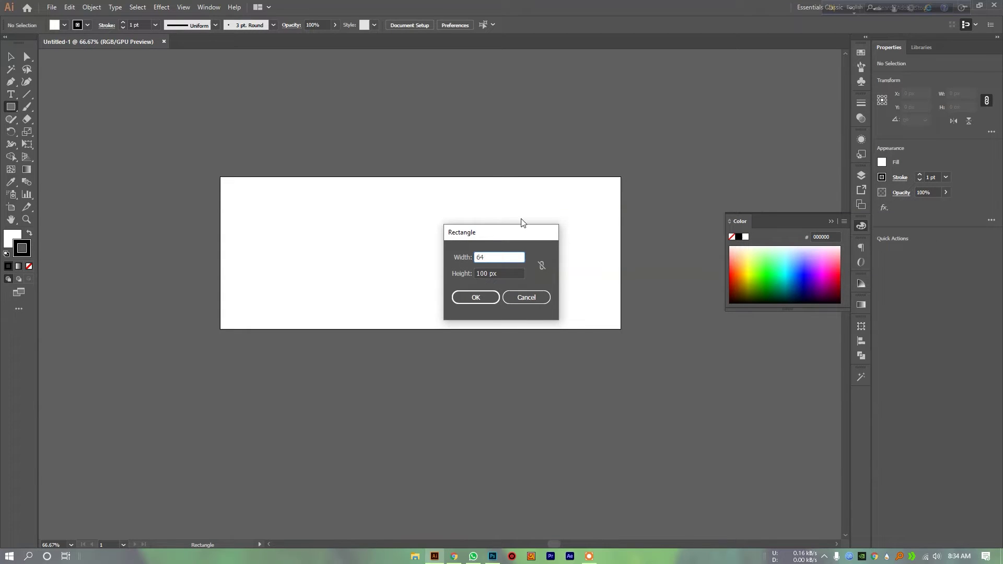
pyautogui.click(530, 294)
pyautogui.click(323, 247)
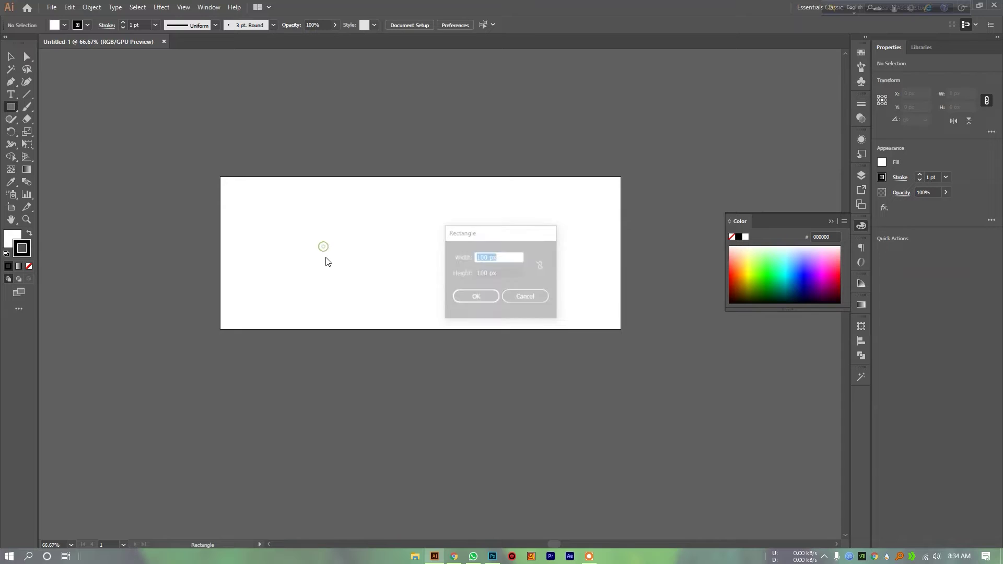
pyautogui.write('640')
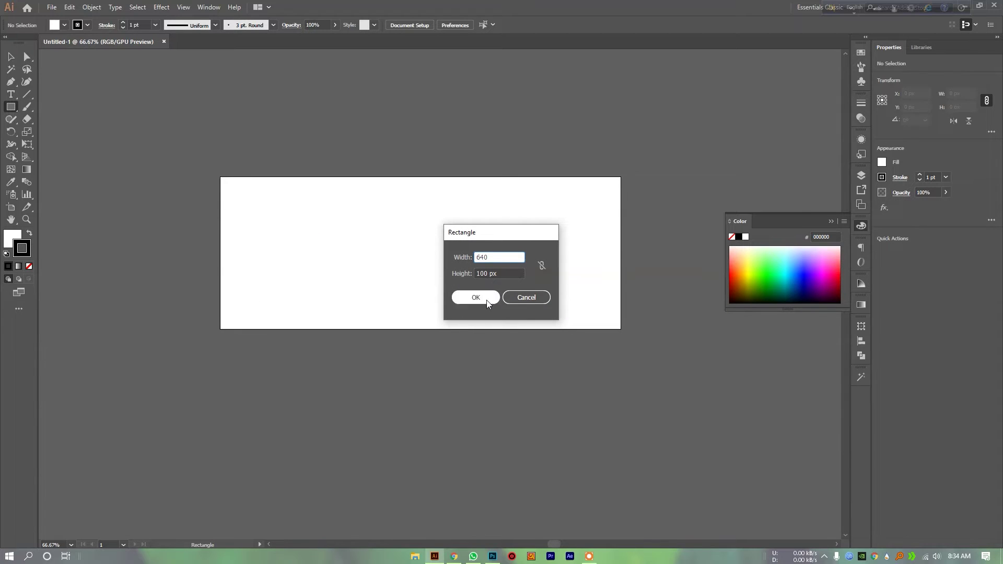
pyautogui.click(499, 274)
pyautogui.write('360')
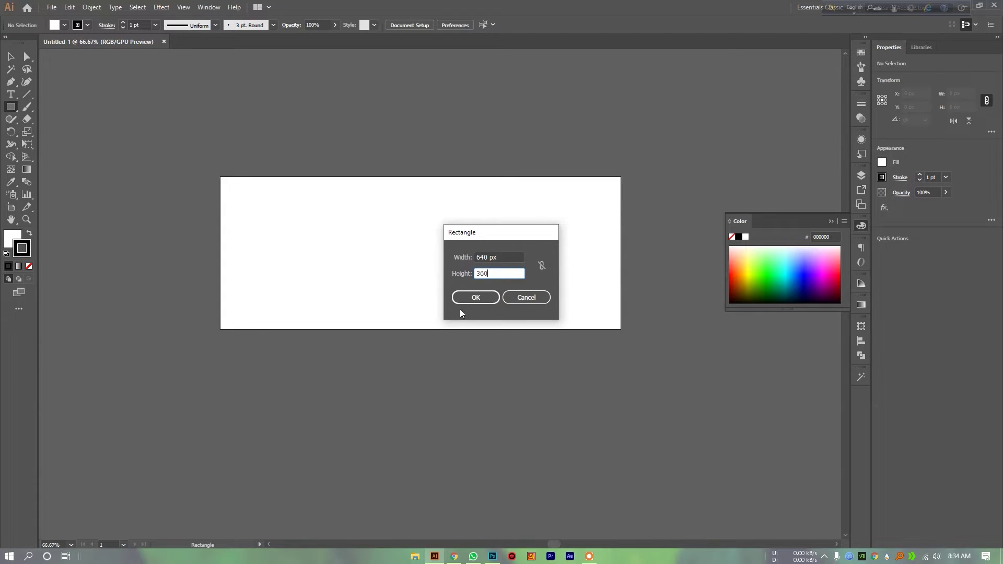
pyautogui.click(466, 298)
# Step: Move the rectangle onto the artboard, shrink it to 312 px tall and centre it
pyautogui.click(10, 56)
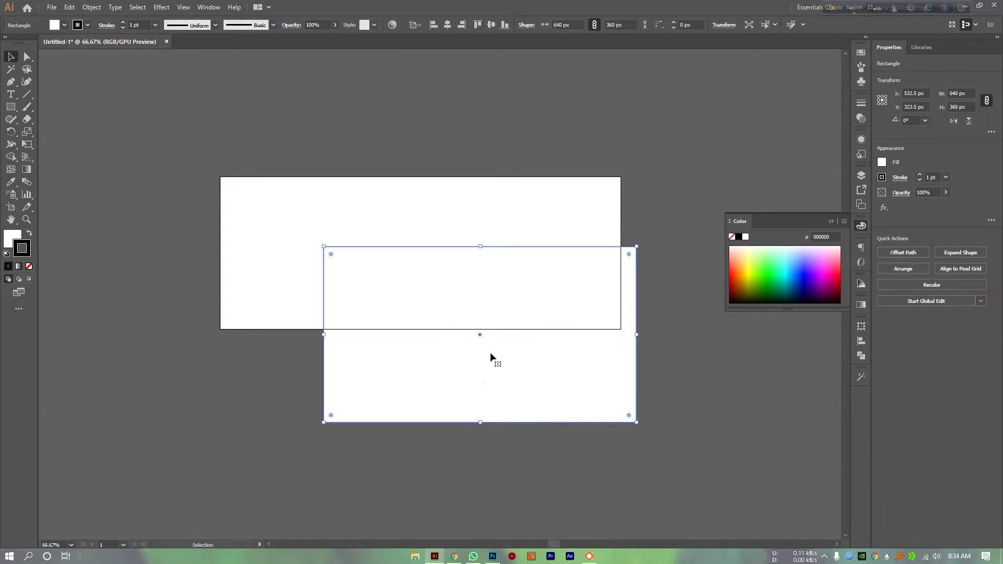
pyautogui.moveTo(491, 355); pyautogui.dragTo(458, 284)
pyautogui.moveTo(450, 354); pyautogui.dragTo(450, 330)
pyautogui.click(447, 25)
pyautogui.click(491, 24)
# Step: Convert the centred inner rectangle into guides via its context menu
pyautogui.rightClick(440, 227)
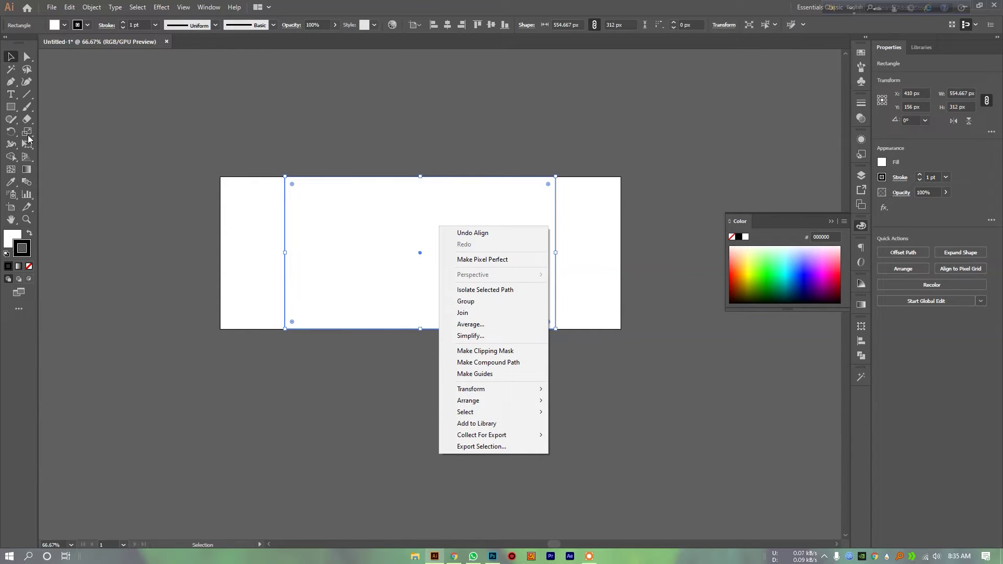
pyautogui.click(150, 93)
pyautogui.click(319, 232)
pyautogui.rightClick(322, 233)
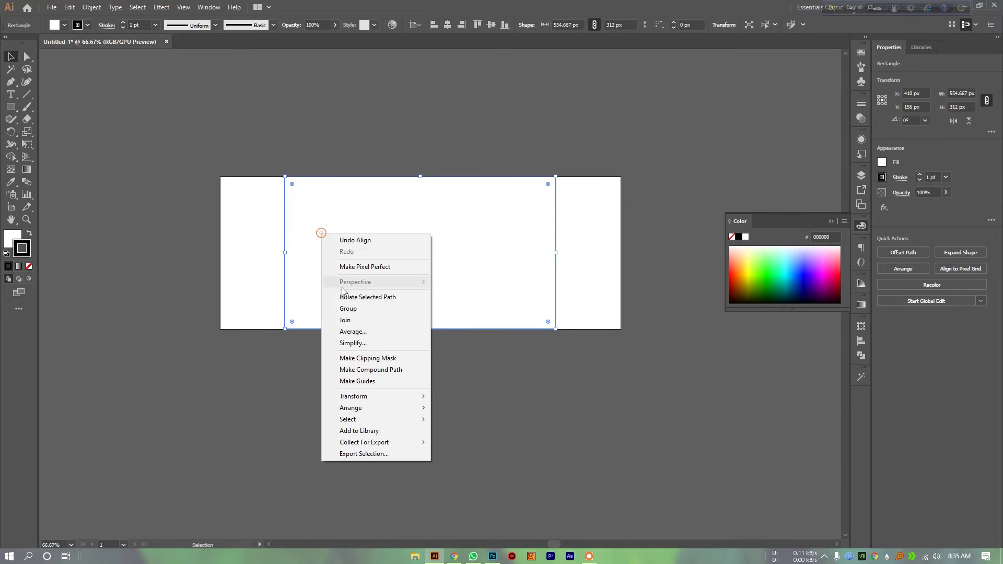
pyautogui.click(366, 381)
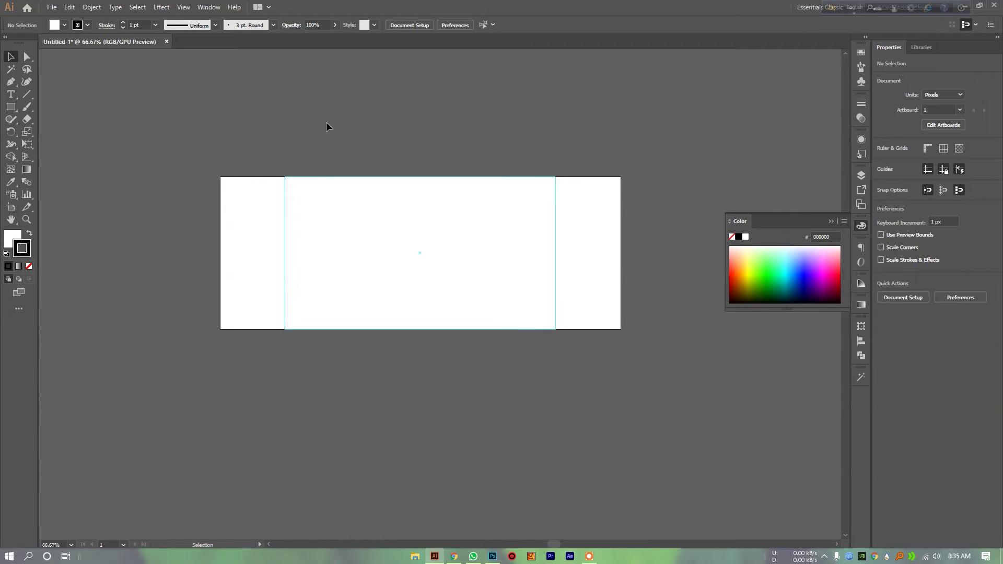
# Step: Zoom and pan around the artboard to check the new guides
pyautogui.scroll(3, 270, 177)
pyautogui.scroll(-2, 251, 173)
pyautogui.moveTo(273, 131); pyautogui.dragTo(676, 383)
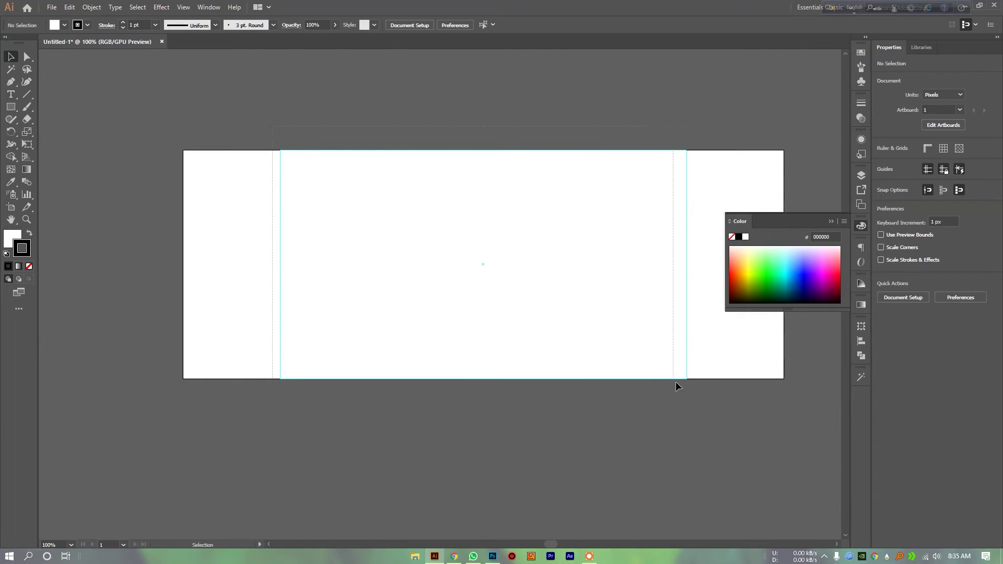
pyautogui.moveTo(173, 160); pyautogui.dragTo(349, 312)
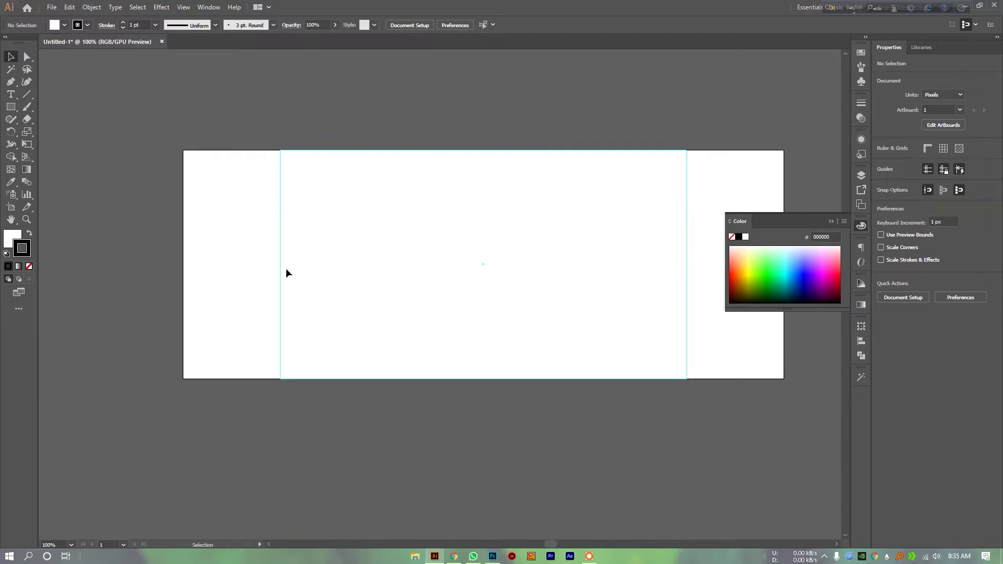
pyautogui.scroll(-1, 286, 273)
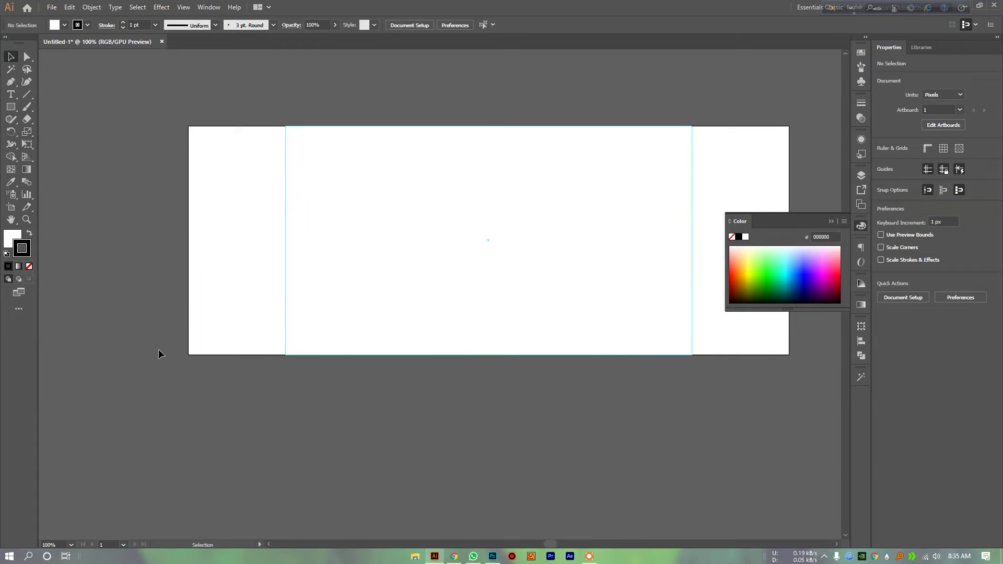
pyautogui.click(10, 107)
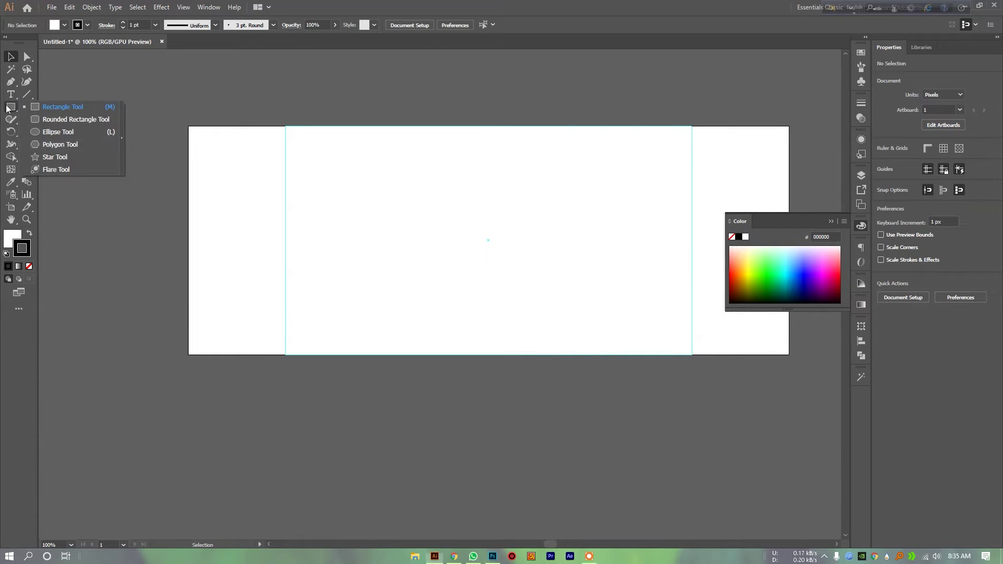
# Step: Draw a closed wavy shape across the lower cover with the Curvature tool
pyautogui.click(26, 82)
pyautogui.click(152, 317)
pyautogui.click(401, 294)
pyautogui.click(499, 349)
pyautogui.click(703, 287)
pyautogui.click(816, 361)
pyautogui.click(427, 431)
pyautogui.click(247, 445)
pyautogui.click(145, 396)
pyautogui.click(129, 369)
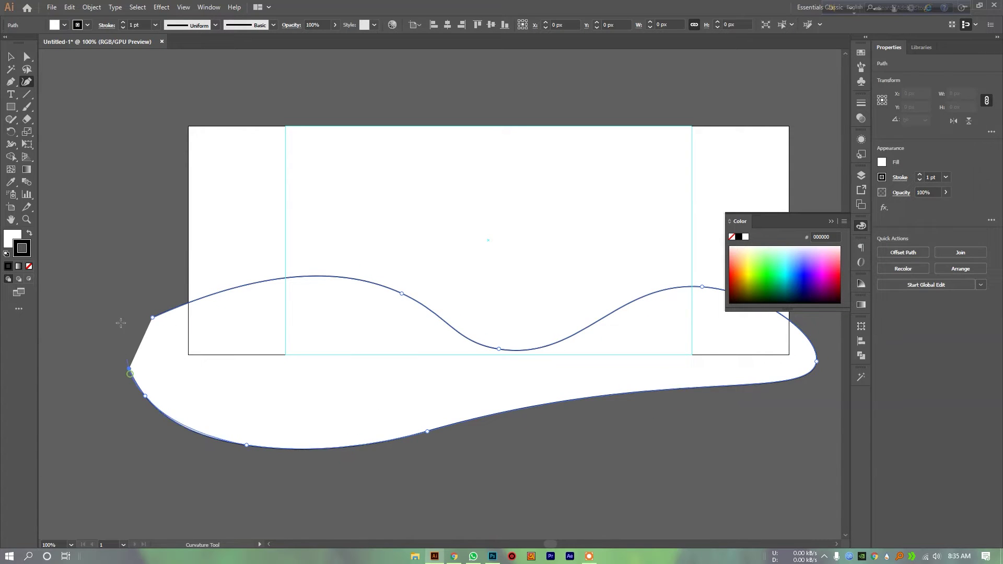
pyautogui.click(151, 317)
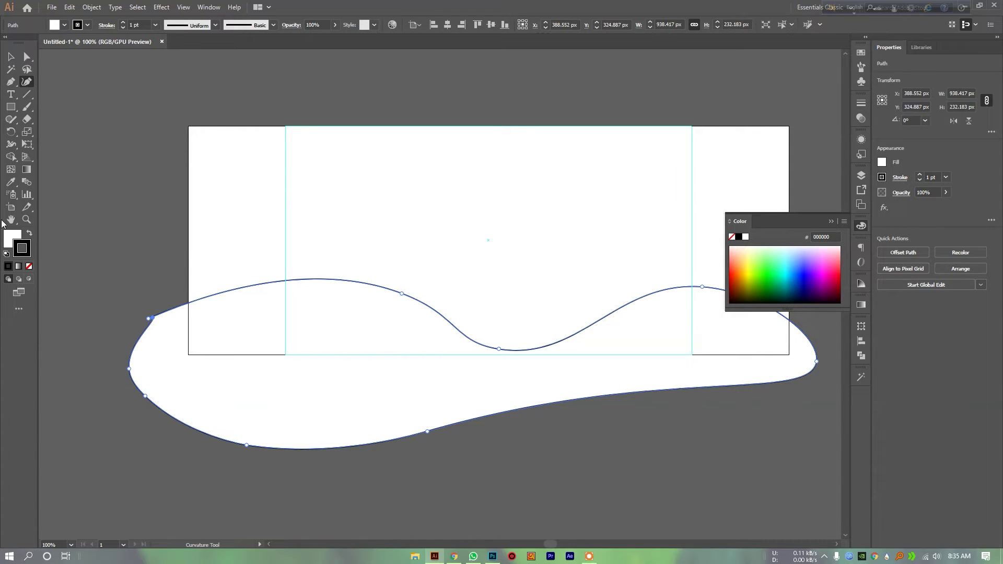
# Step: Give the wavy shape no stroke and a dark grey #383838 fill, then deselect it
pyautogui.click(29, 266)
pyautogui.doubleClick(11, 237)
pyautogui.click(609, 311)
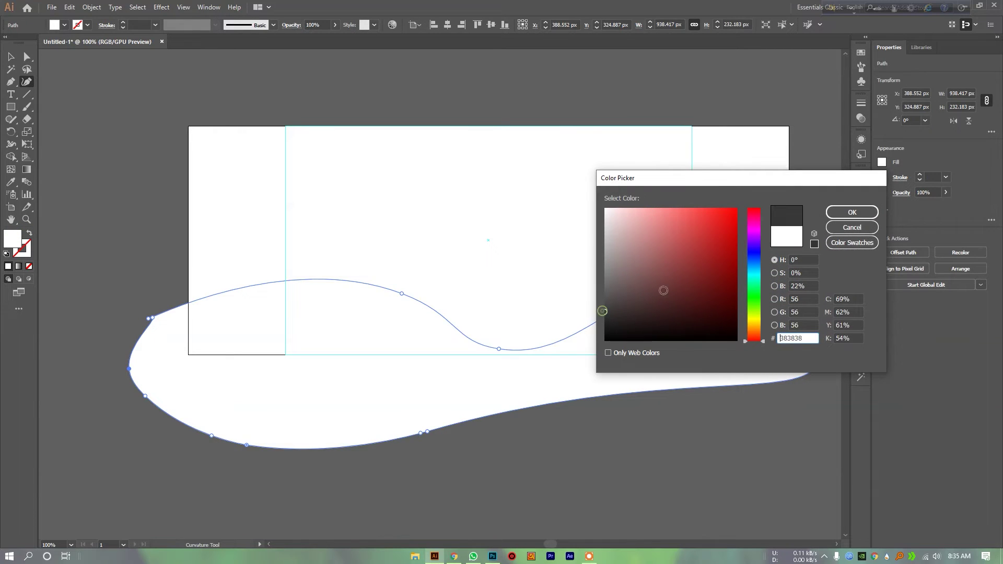
pyautogui.click(852, 212)
pyautogui.press('v')
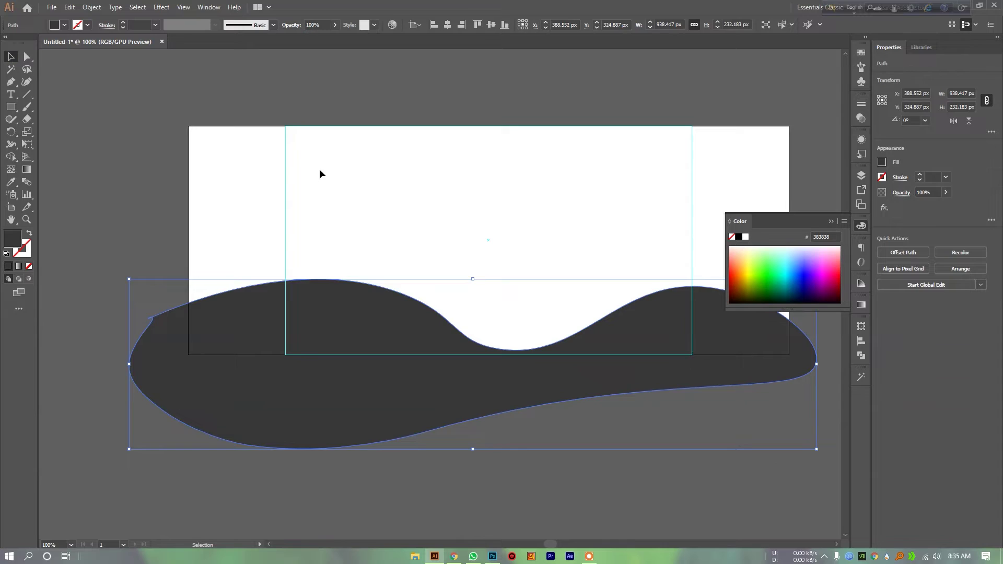
pyautogui.click(366, 175)
pyautogui.hscroll(3, 313, 199)
pyautogui.click(7, 96)
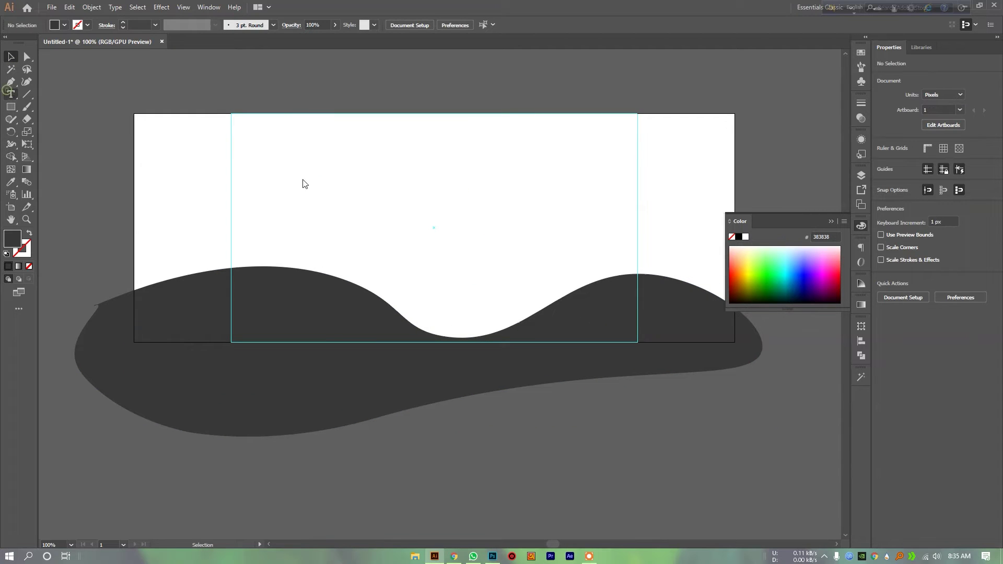
# Step: Add 'Lorem ipsum' placeholder text near the top of the cover at 100 pt
pyautogui.click(304, 178)
pyautogui.click(486, 25)
pyautogui.write('100')
pyautogui.press('Return')
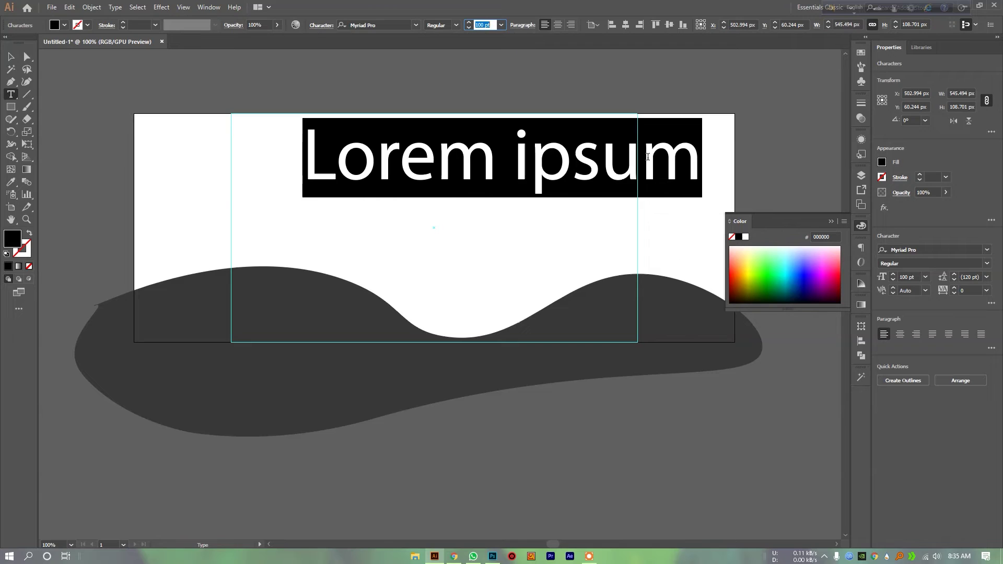
pyautogui.moveTo(648, 156); pyautogui.dragTo(703, 156)
pyautogui.click(637, 167)
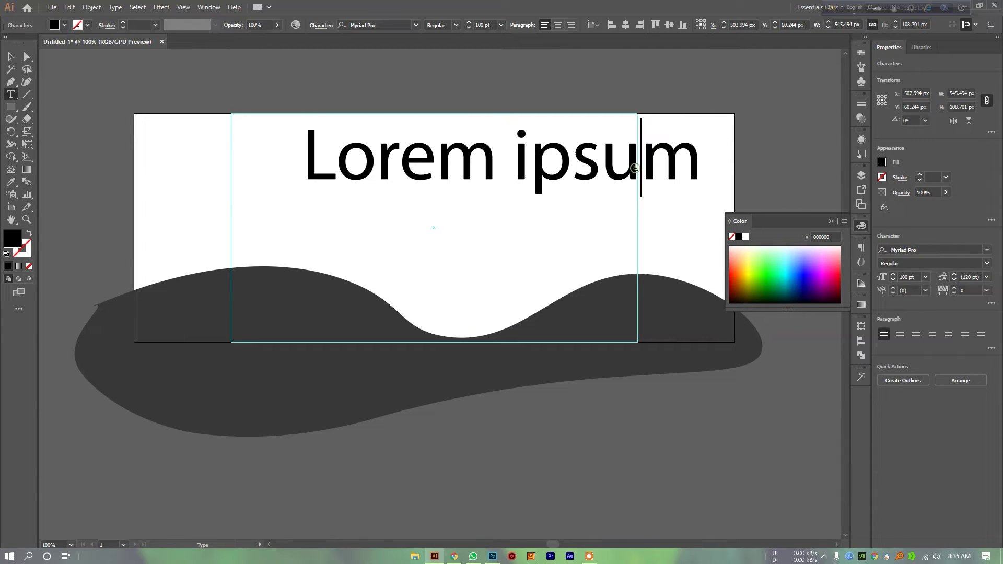
pyautogui.moveTo(657, 163); pyautogui.dragTo(697, 164)
pyautogui.press('ctrl')
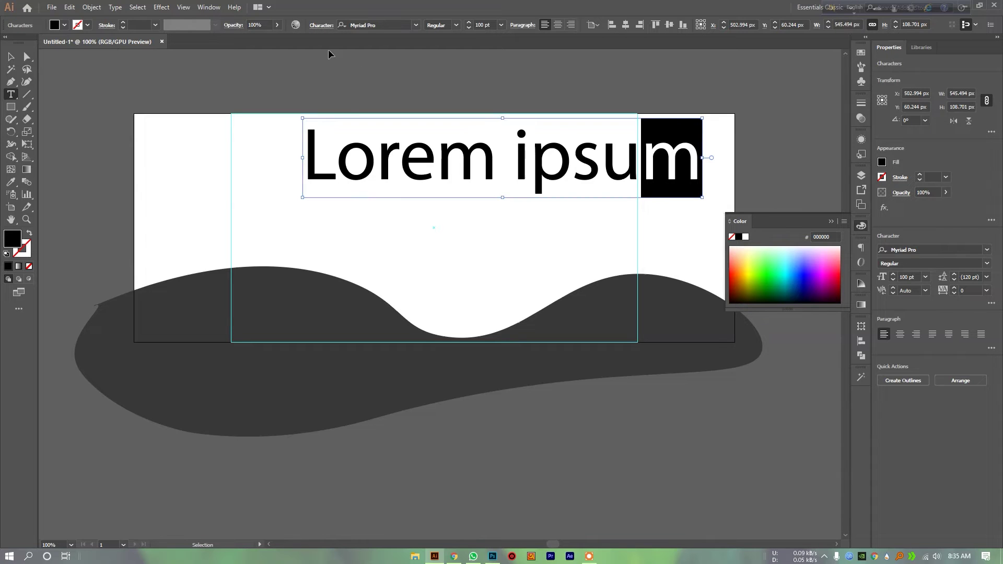
# Step: Move and rescale the Lorem ipsum heading to centre it above the dark grey wave
pyautogui.hotkey('ctrl', 'a')
pyautogui.click(10, 57)
pyautogui.moveTo(498, 164); pyautogui.dragTo(432, 164)
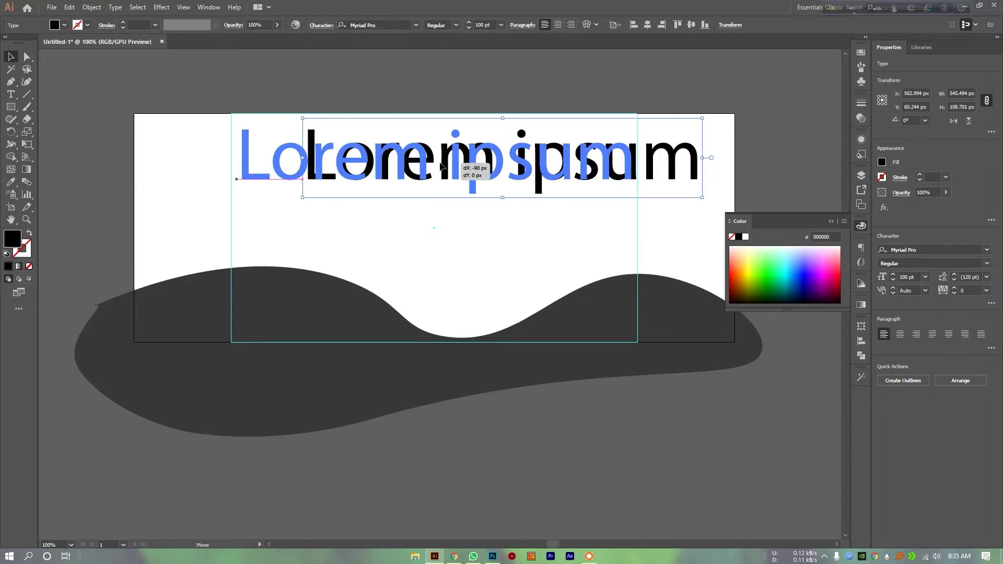
pyautogui.moveTo(636, 157); pyautogui.dragTo(616, 158)
pyautogui.click(213, 134)
pyautogui.moveTo(138, 111); pyautogui.dragTo(705, 243)
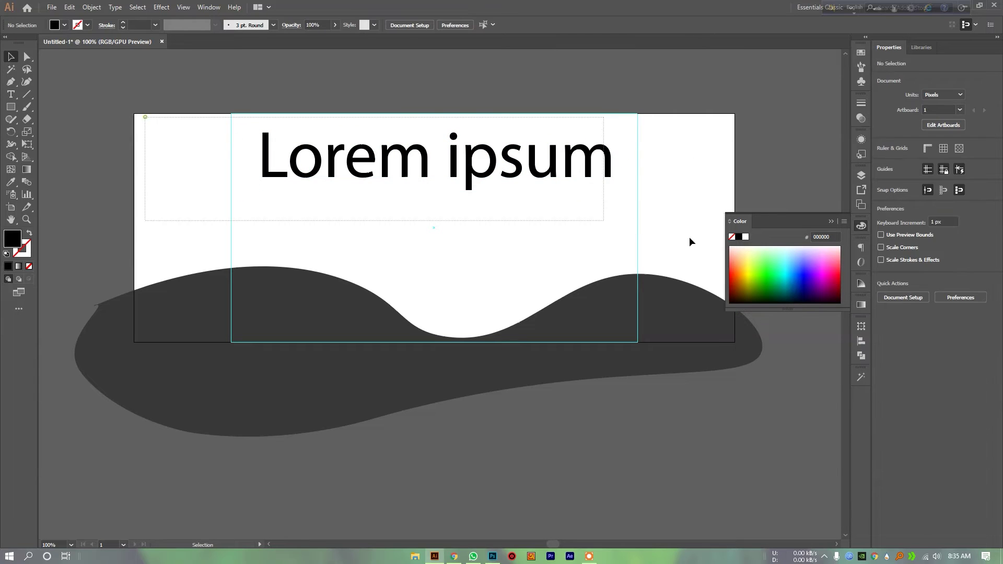
pyautogui.moveTo(616, 157)
pyautogui.mouseDown()
pyautogui.moveTo(637, 157)
pyautogui.moveTo(608, 183)
pyautogui.moveTo(608, 172)
pyautogui.mouseUp()
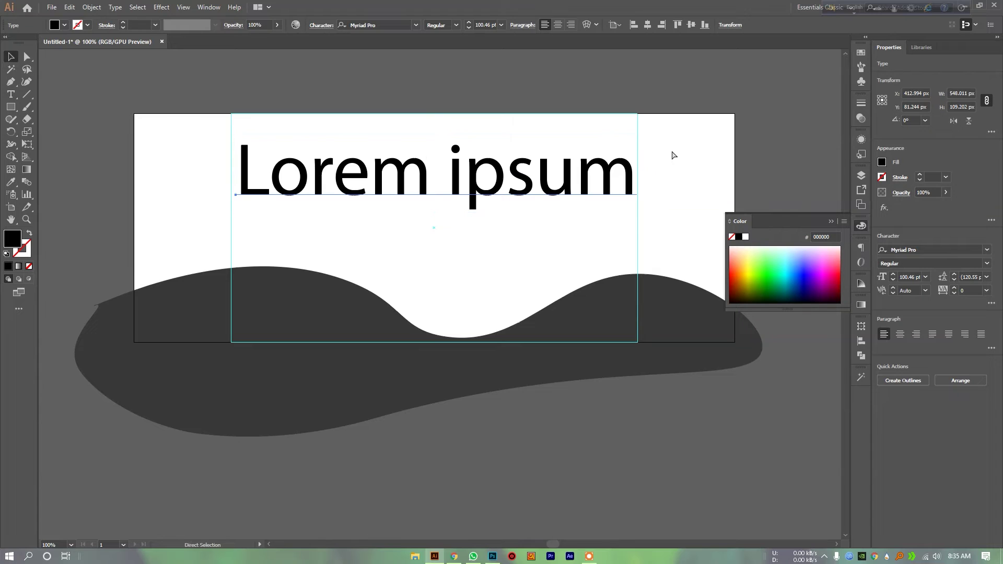
pyautogui.moveTo(641, 157); pyautogui.dragTo(600, 158)
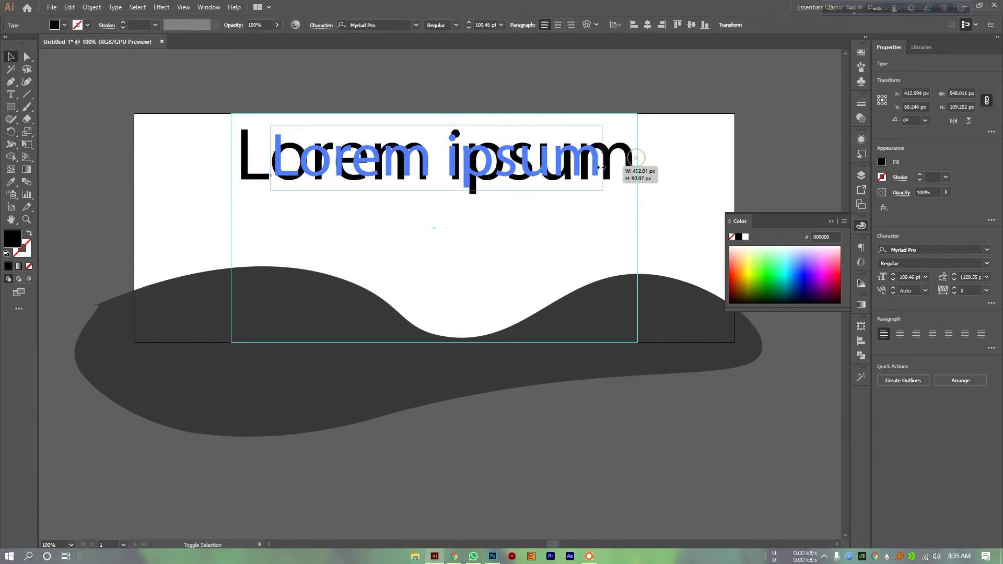
pyautogui.click(376, 111)
pyautogui.moveTo(376, 111); pyautogui.dragTo(386, 126)
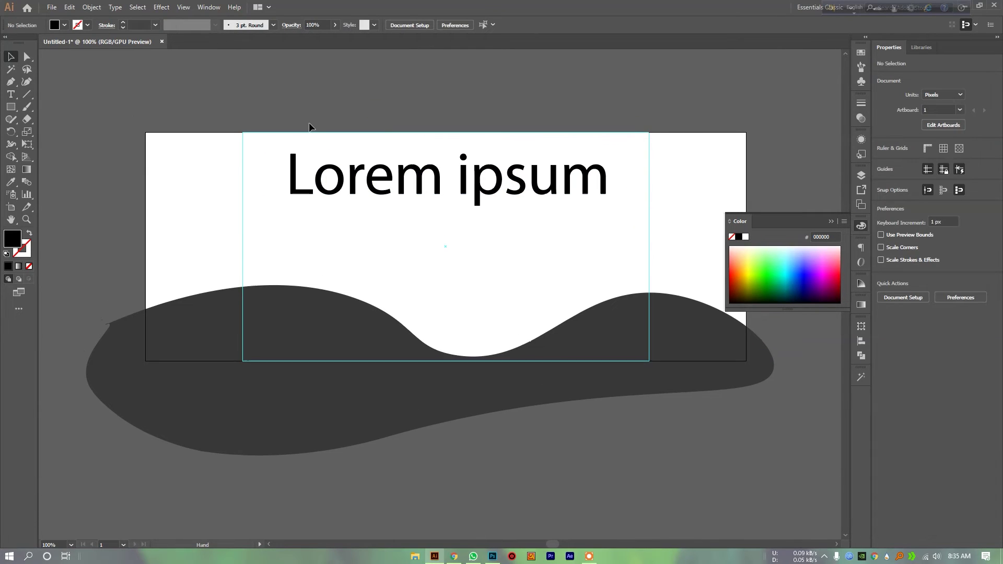
pyautogui.moveTo(238, 116); pyautogui.dragTo(678, 293)
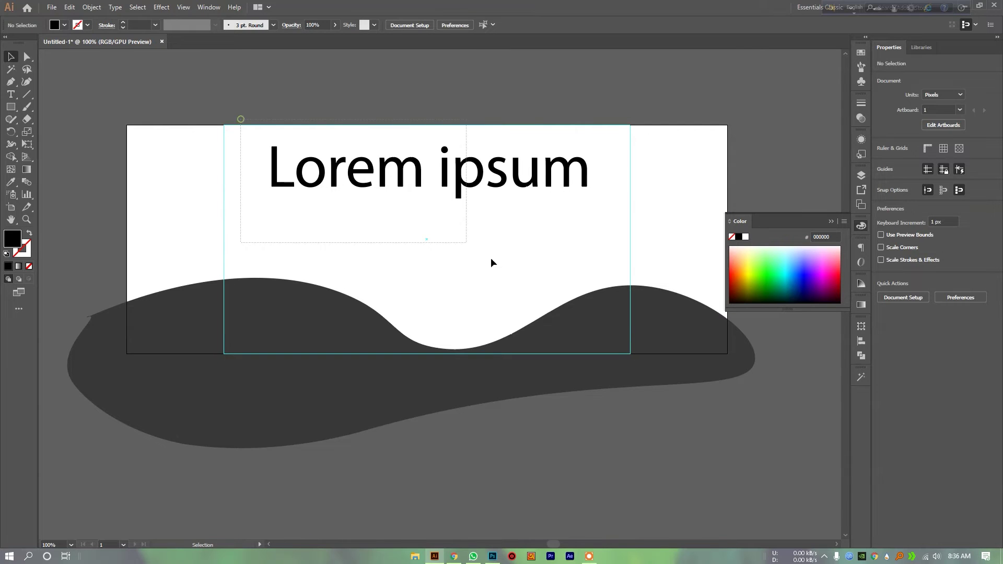
pyautogui.click(548, 419)
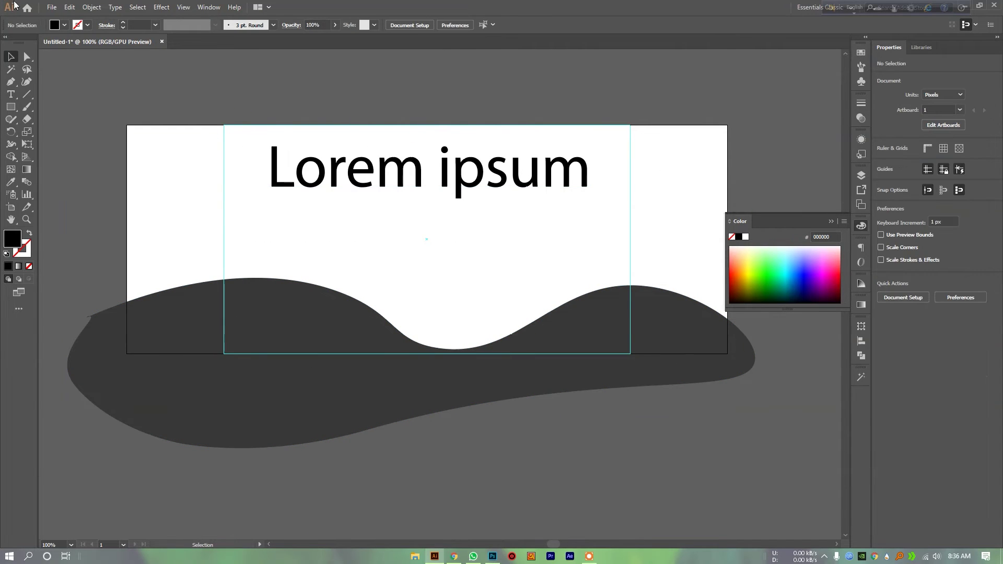
# Step: In Save for Web (Legacy), set the export format to JPEG at Maximum quality
pyautogui.click(51, 8)
pyautogui.moveTo(71, 190)
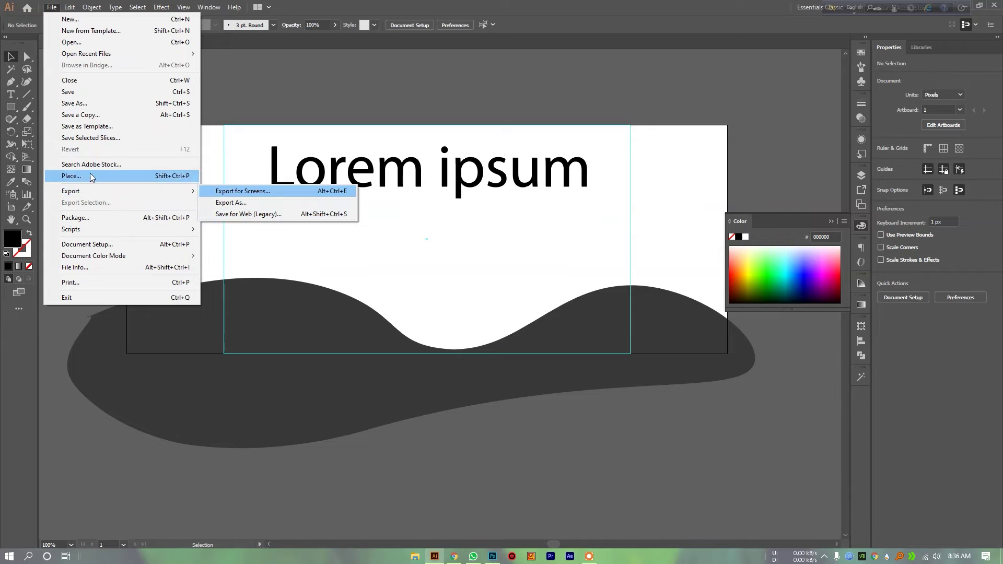
pyautogui.click(268, 214)
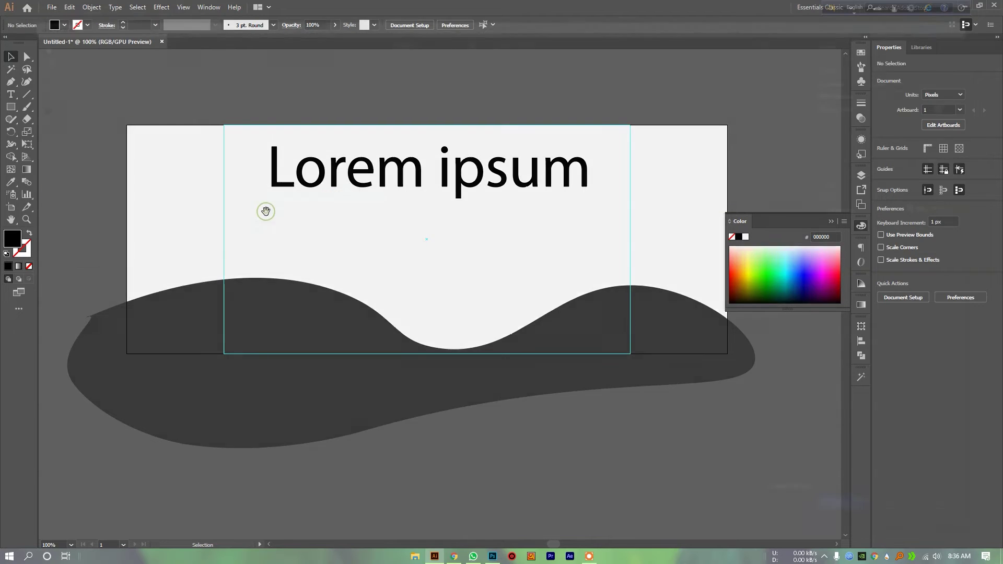
pyautogui.click(861, 50)
pyautogui.click(849, 63)
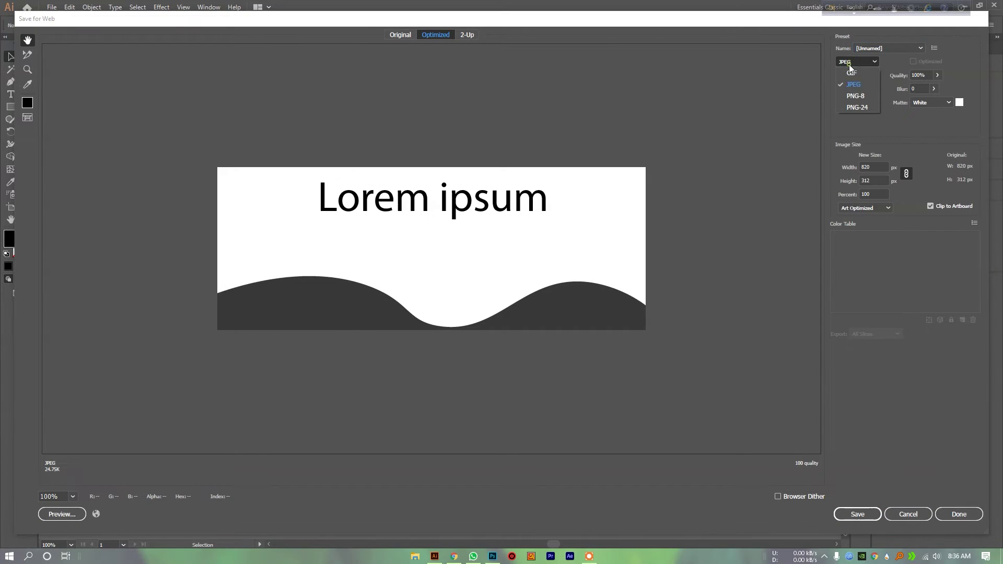
pyautogui.click(860, 107)
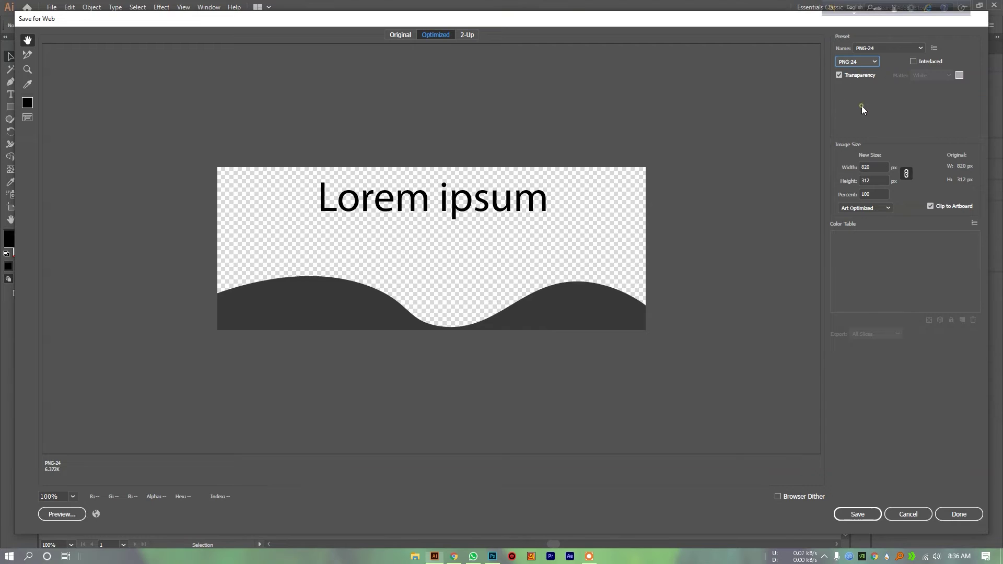
pyautogui.click(860, 61)
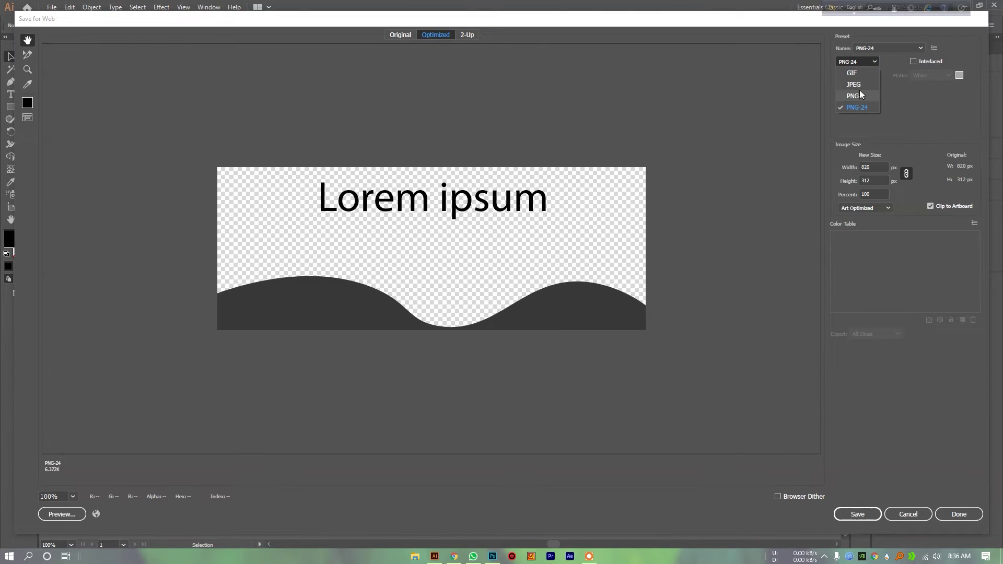
pyautogui.click(862, 85)
pyautogui.click(936, 74)
pyautogui.click(859, 75)
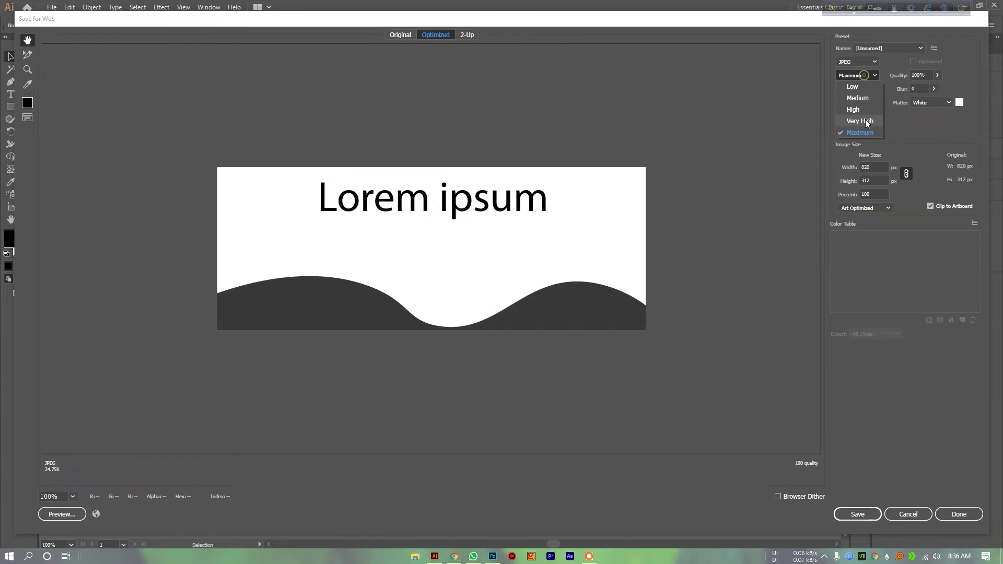
pyautogui.click(862, 133)
# Step: Edit the export width value (3820) and save the JPEG as 'lorem'
pyautogui.doubleClick(876, 167)
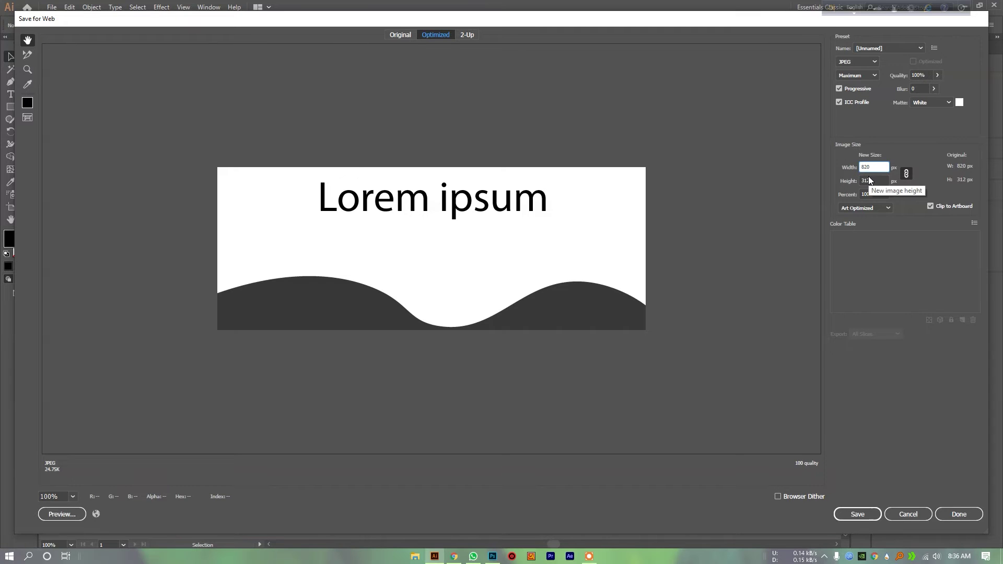
pyautogui.write('3')
pyautogui.click(880, 167)
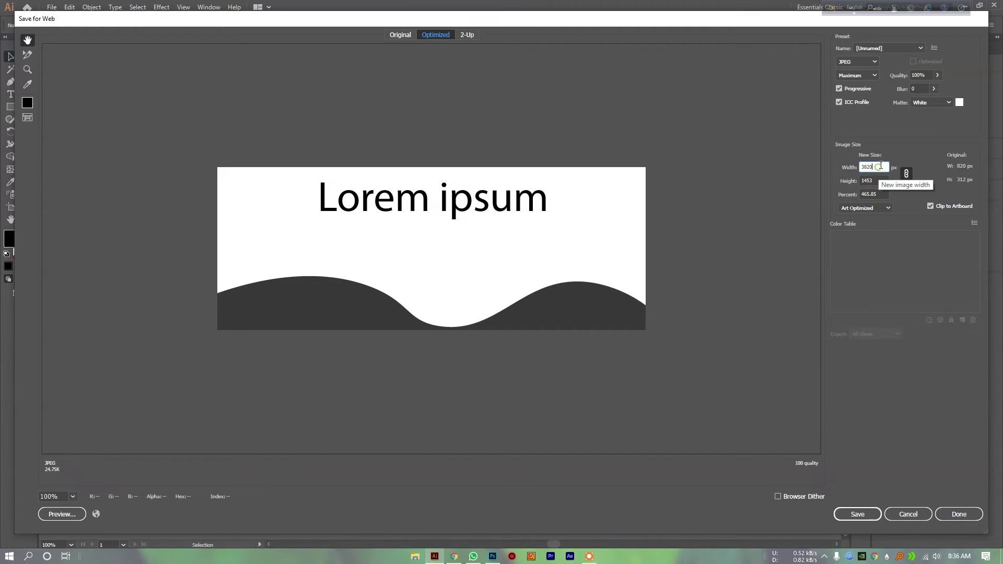
pyautogui.click(875, 166)
pyautogui.doubleClick(871, 167)
pyautogui.click(862, 516)
pyautogui.write('lorem')
pyautogui.write('XZVZXVXVX')
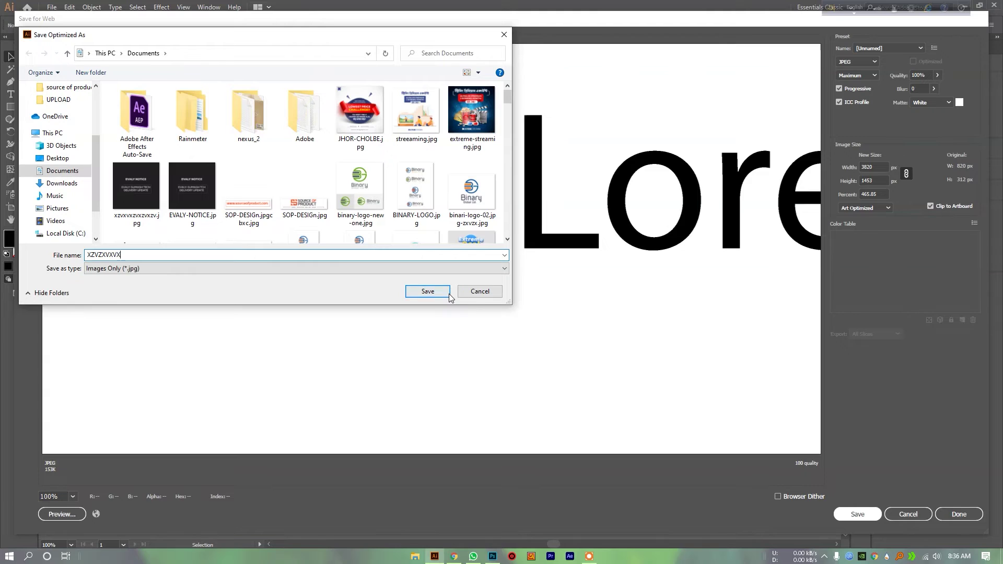
pyautogui.click(444, 292)
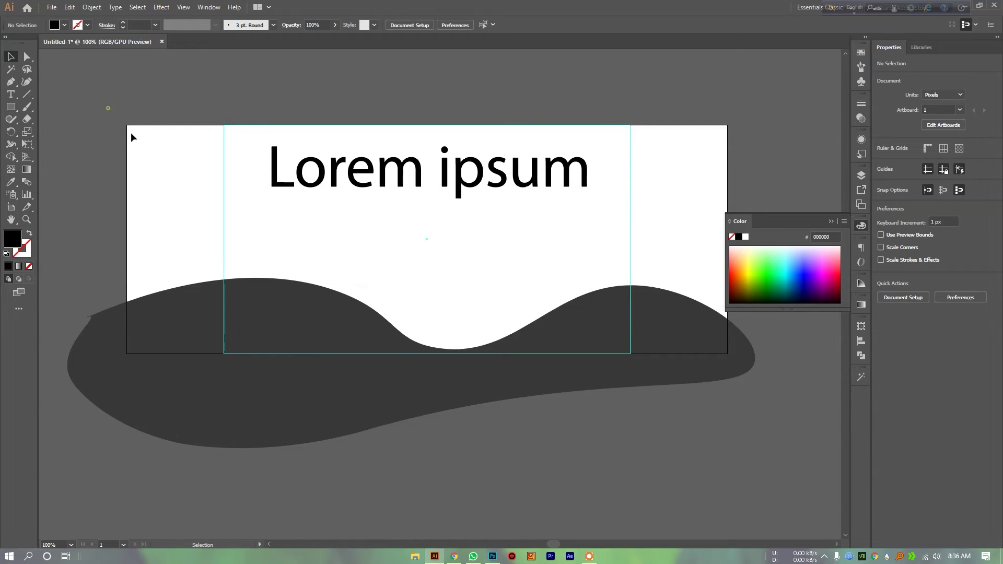
# Step: Select the Lorem ipsum heading, enlarge it proportionally and nudge it slightly lower
pyautogui.click(658, 387)
pyautogui.click(153, 96)
pyautogui.moveTo(148, 96); pyautogui.dragTo(605, 336)
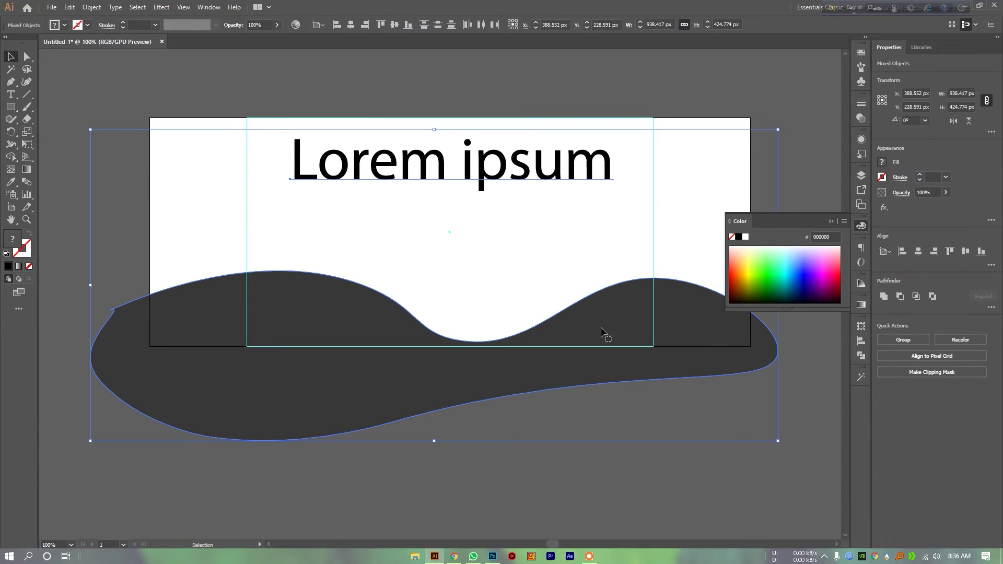
pyautogui.click(264, 116)
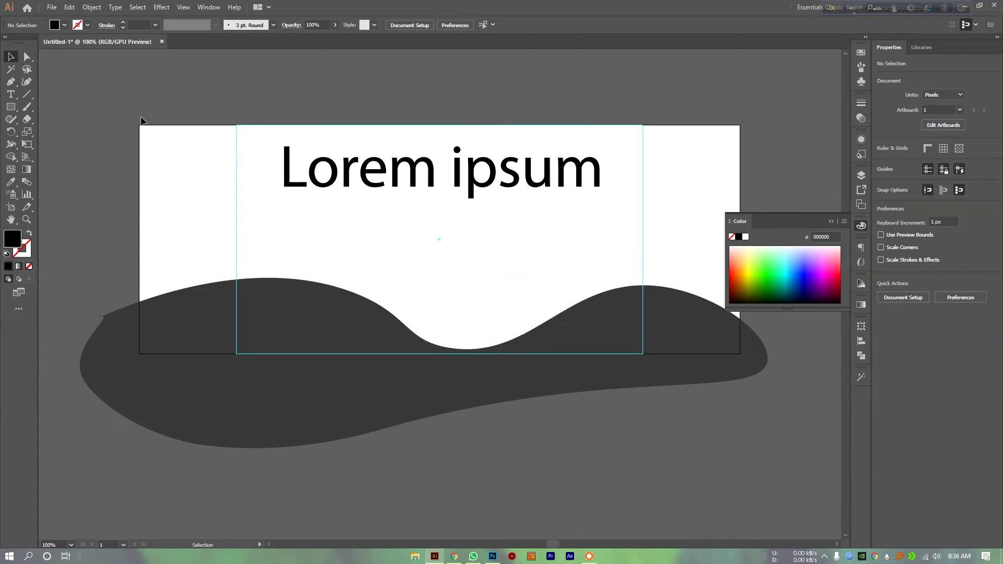
pyautogui.click(726, 389)
pyautogui.click(669, 421)
pyautogui.moveTo(251, 134); pyautogui.dragTo(585, 271)
pyautogui.moveTo(605, 168); pyautogui.dragTo(618, 169)
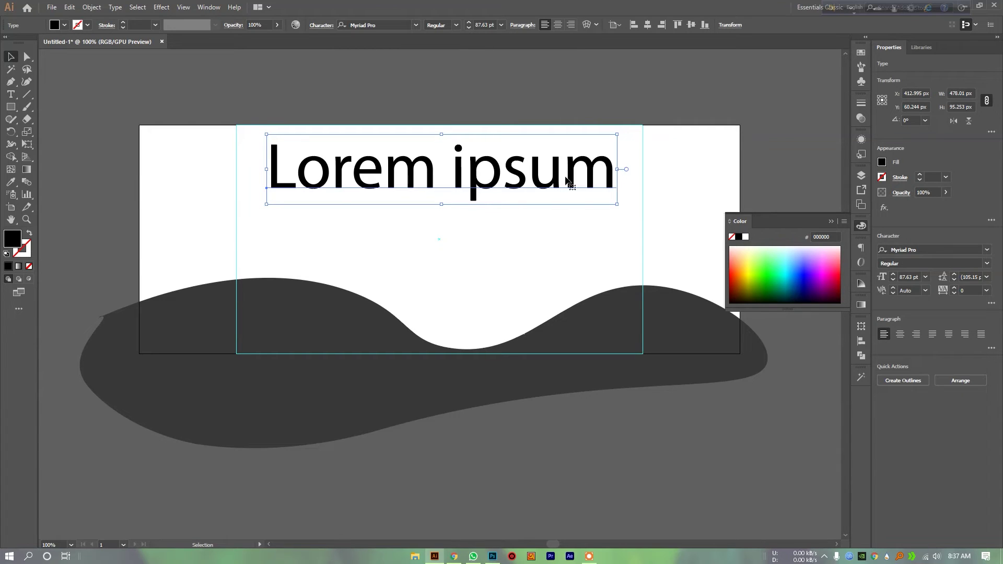
pyautogui.moveTo(568, 181); pyautogui.dragTo(568, 186)
# Step: Widen the Lorem ipsum heading a little more and review the text and wave layout
pyautogui.moveTo(262, 96); pyautogui.dragTo(266, 101)
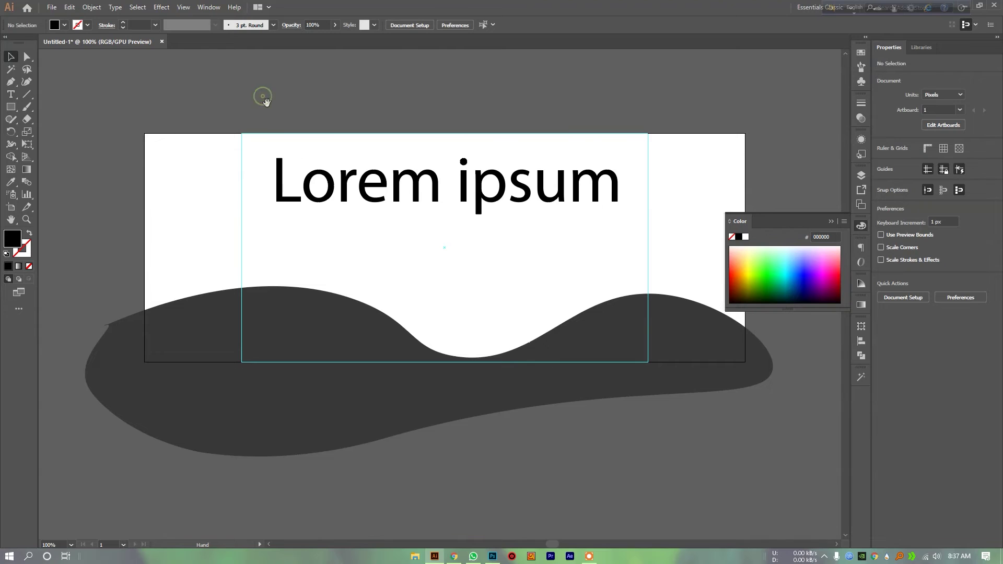
pyautogui.click(619, 185)
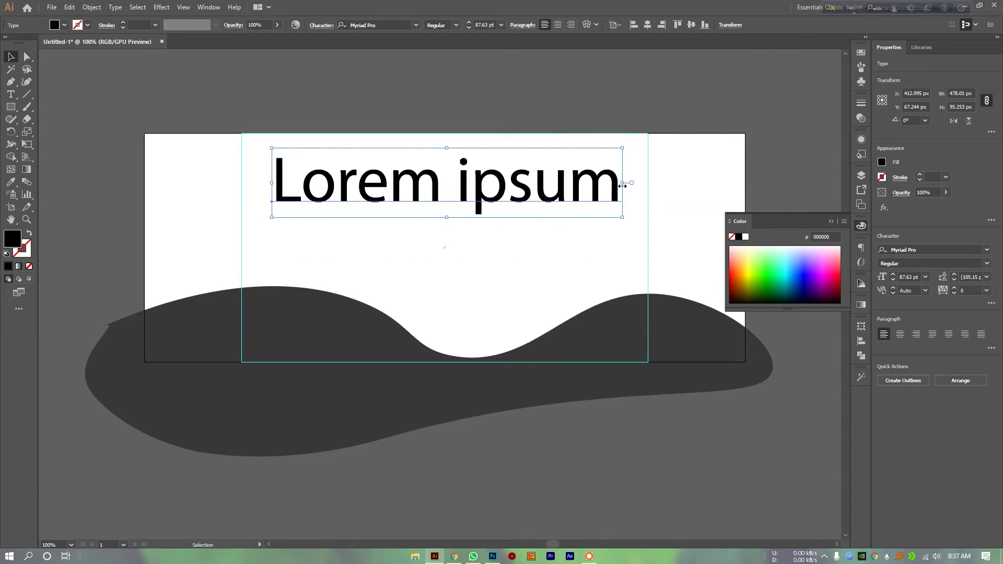
pyautogui.moveTo(623, 186); pyautogui.dragTo(629, 187)
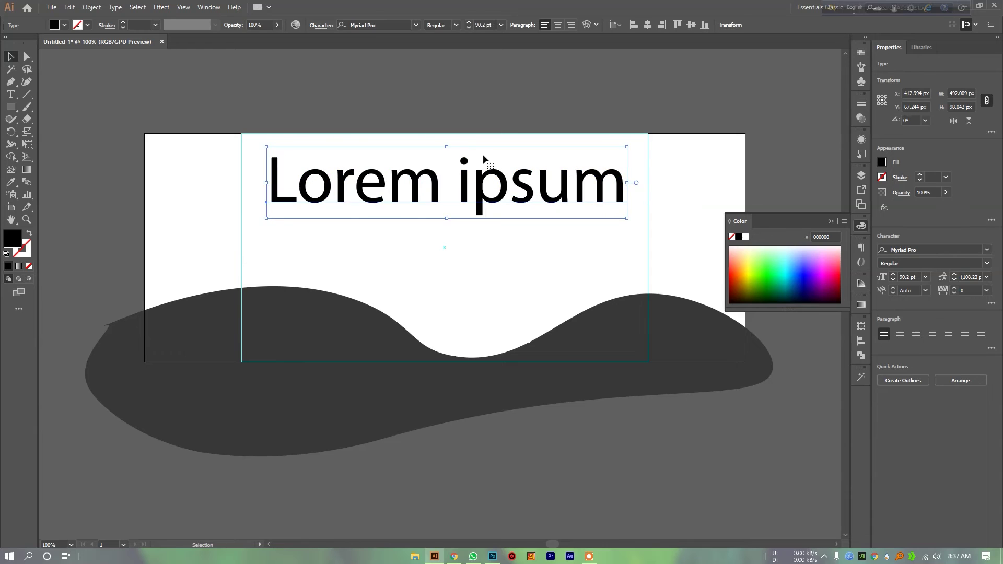
pyautogui.click(426, 121)
pyautogui.moveTo(253, 98); pyautogui.dragTo(275, 101)
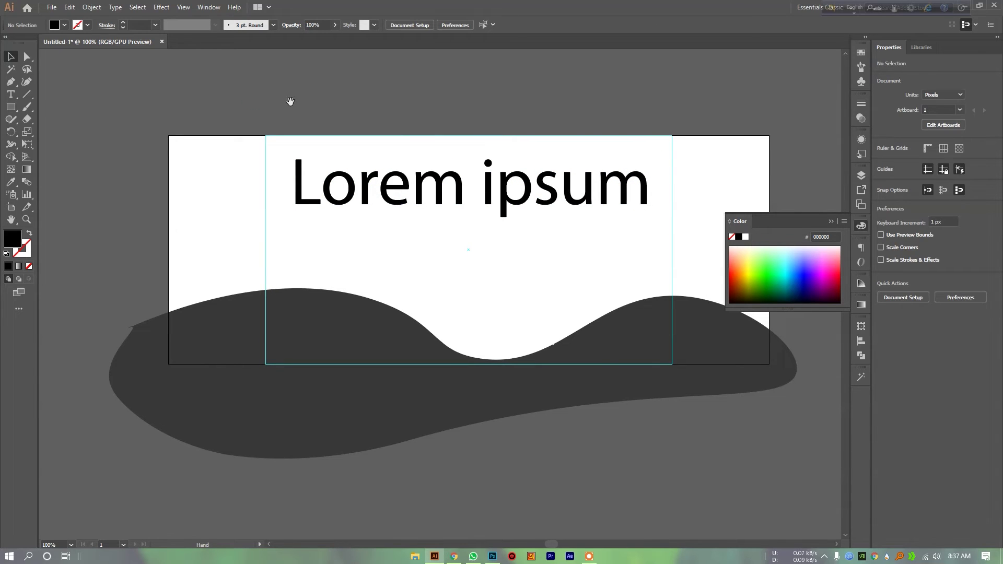
pyautogui.click(48, 8)
pyautogui.click(486, 107)
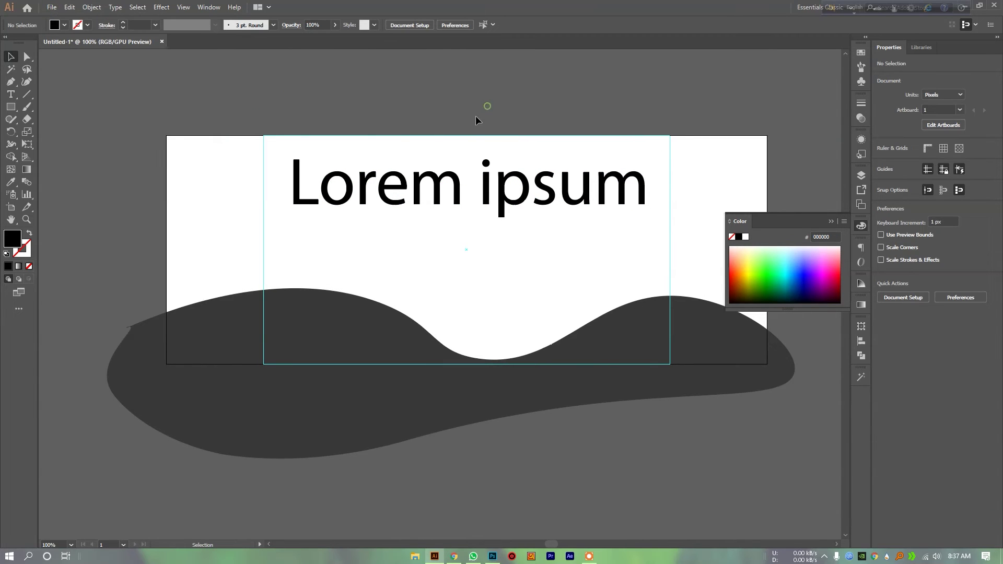
pyautogui.moveTo(387, 111); pyautogui.dragTo(347, 112)
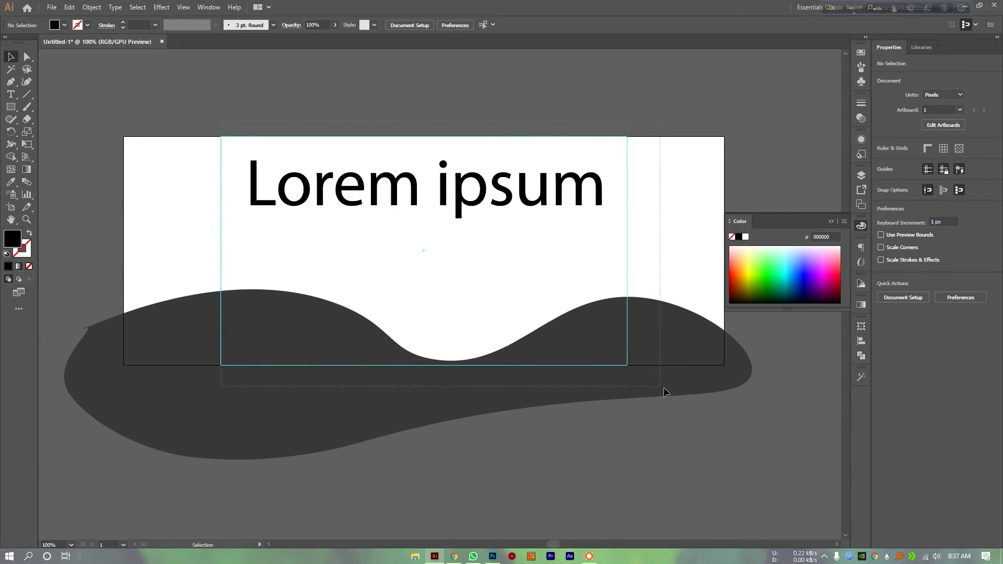
pyautogui.moveTo(223, 123); pyautogui.dragTo(674, 391)
pyautogui.click(278, 127)
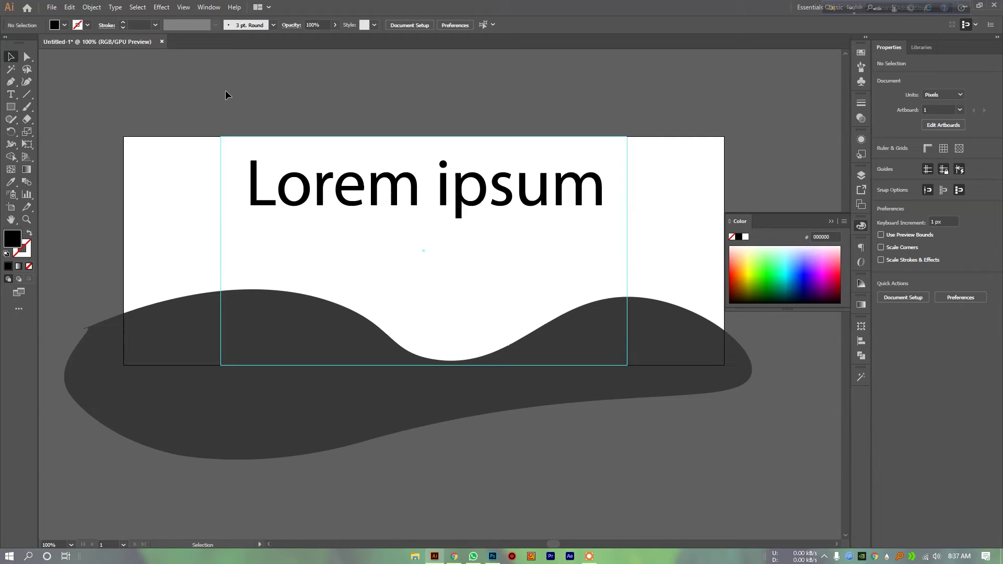
pyautogui.click(494, 557)
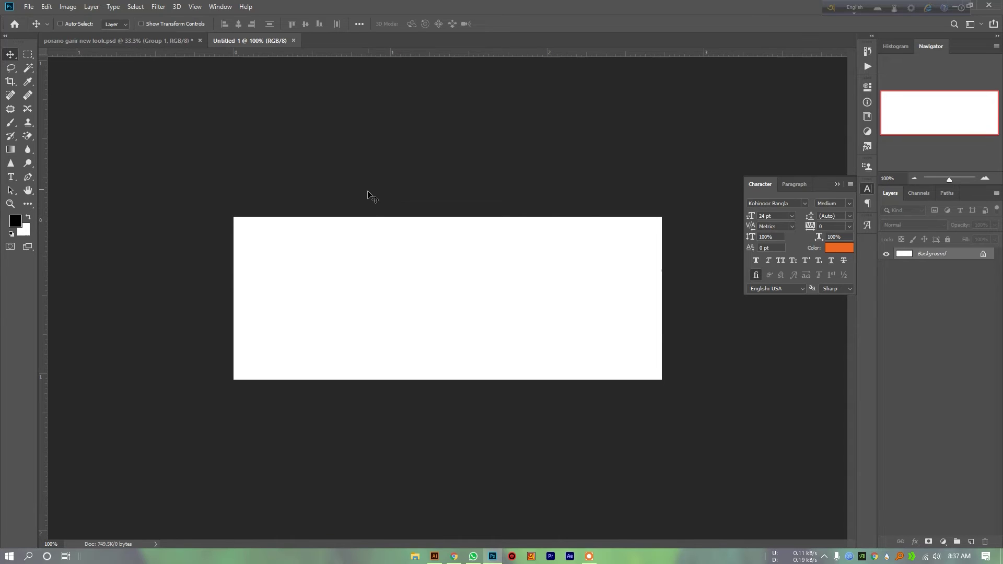
# Step: Check the blank Untitled-1 canvas, then return to socialsizes.io's Facebook Cover Photo sizes page
pyautogui.scroll(1, 375, 233)
pyautogui.scroll(-1, 375, 233)
pyautogui.click(456, 557)
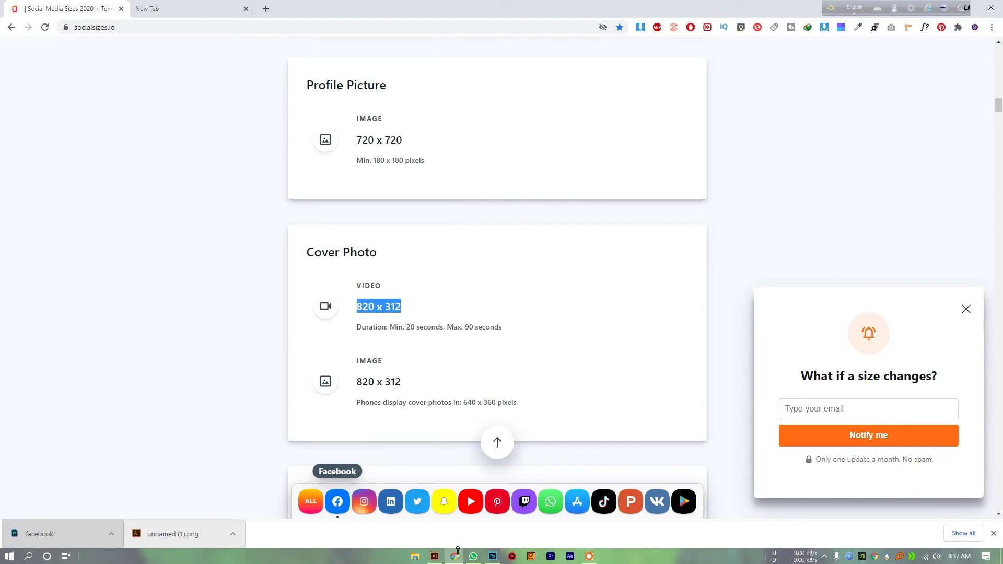
# Step: Search Google for 'FOOD PNG' in a new browser tab
pyautogui.click(267, 9)
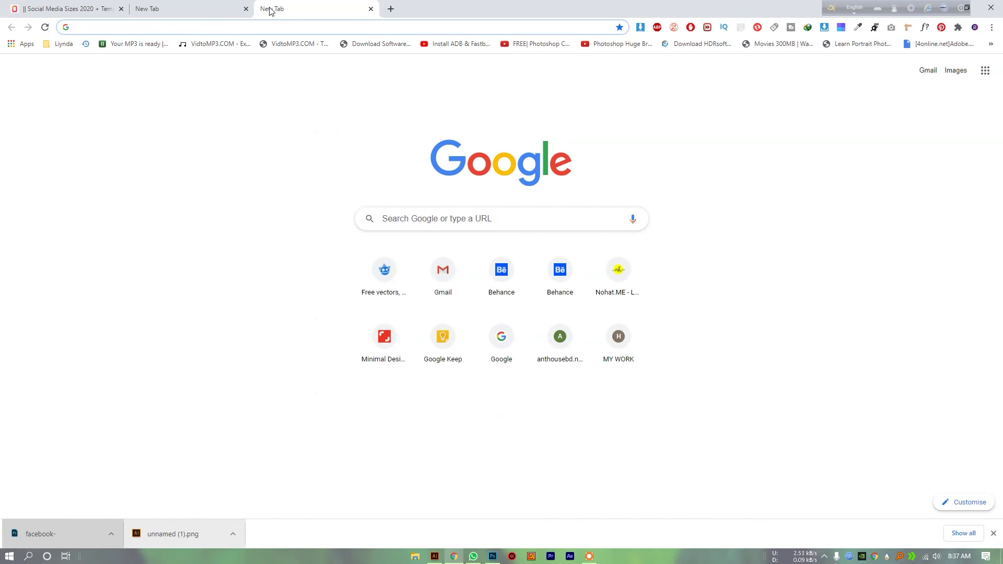
pyautogui.write('GF')
pyautogui.press('BackSpace')
pyautogui.press('BackSpace')
pyautogui.write('FOOD PNH')
pyautogui.press('BackSpace')
pyautogui.write('G')
pyautogui.press('Return')
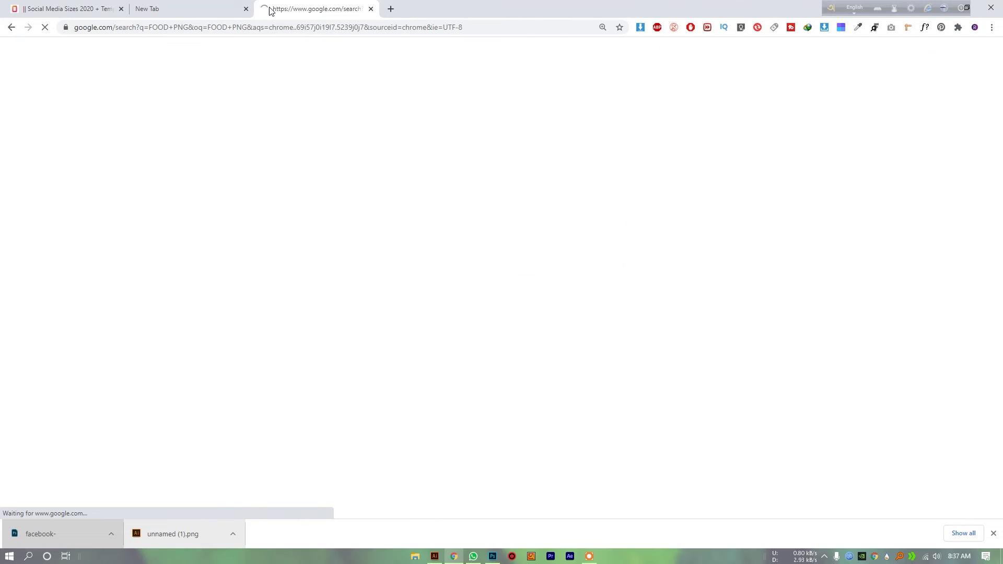
# Step: Filter to image results and copy the Healthy Food Png image
pyautogui.click(180, 99)
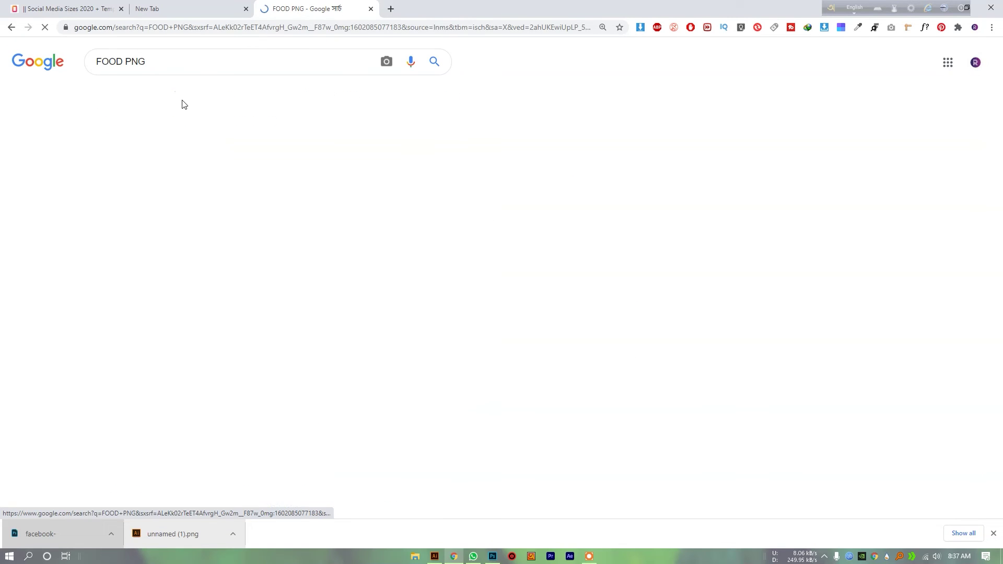
pyautogui.scroll(-3, 267, 238)
pyautogui.click(277, 219)
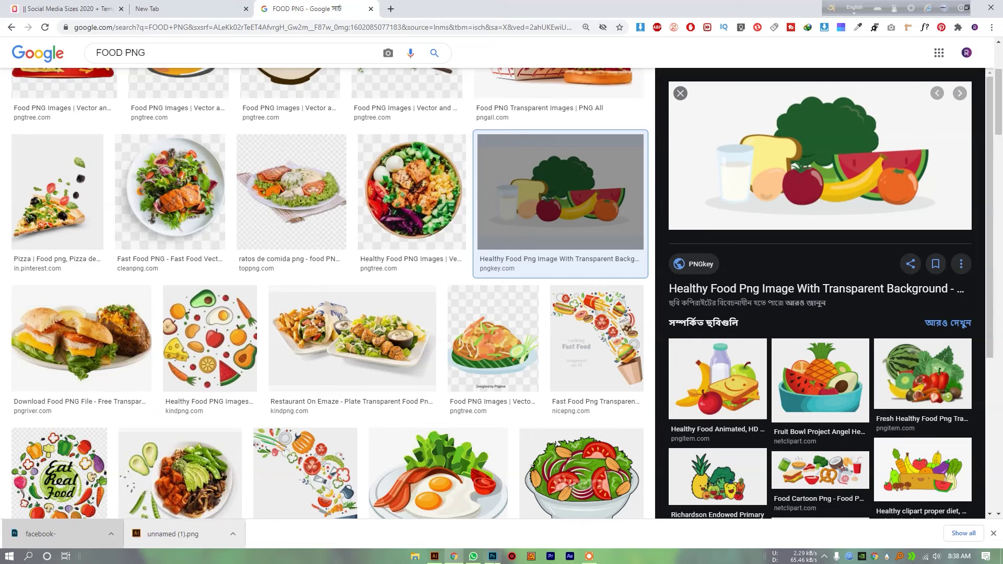
pyautogui.rightClick(753, 178)
pyautogui.click(773, 276)
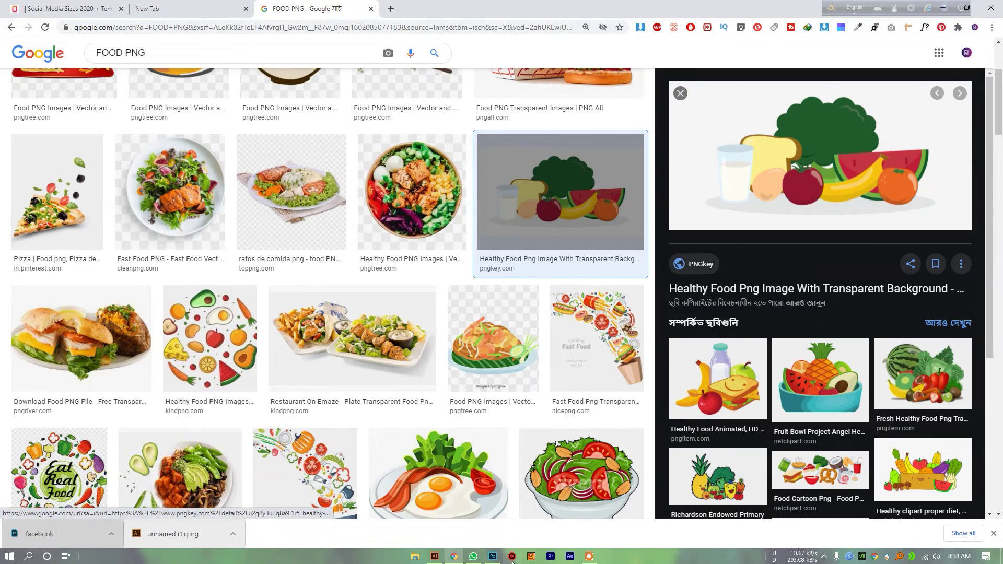
pyautogui.click(492, 556)
# Step: Paste the food image onto the canvas, test scaling it, and undo the blurry enlargement
pyautogui.hotkey('ctrl', 'v')
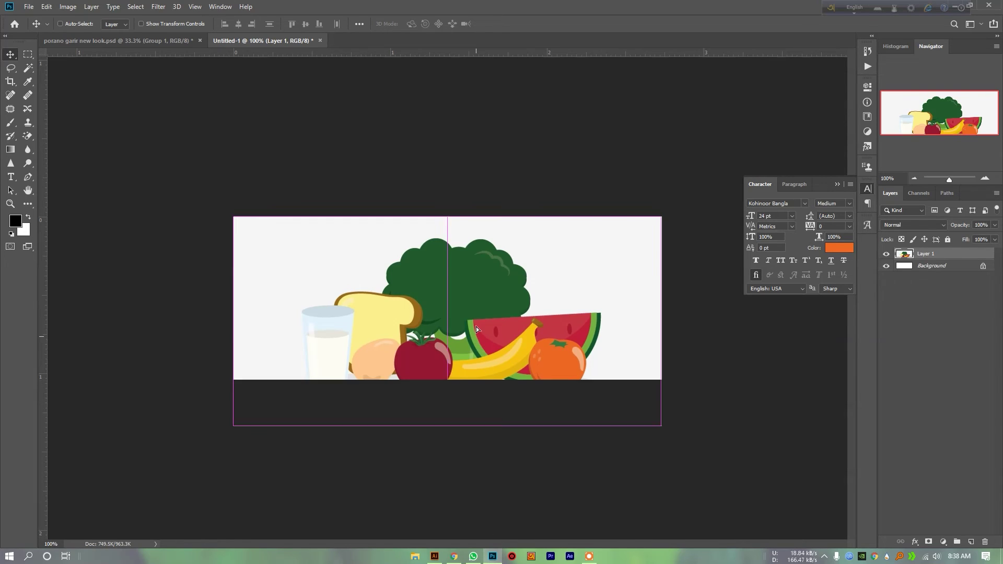
pyautogui.moveTo(476, 327); pyautogui.dragTo(519, 298)
pyautogui.hotkey('ctrl', 't')
pyautogui.moveTo(661, 275); pyautogui.dragTo(365, 312)
pyautogui.press('Return')
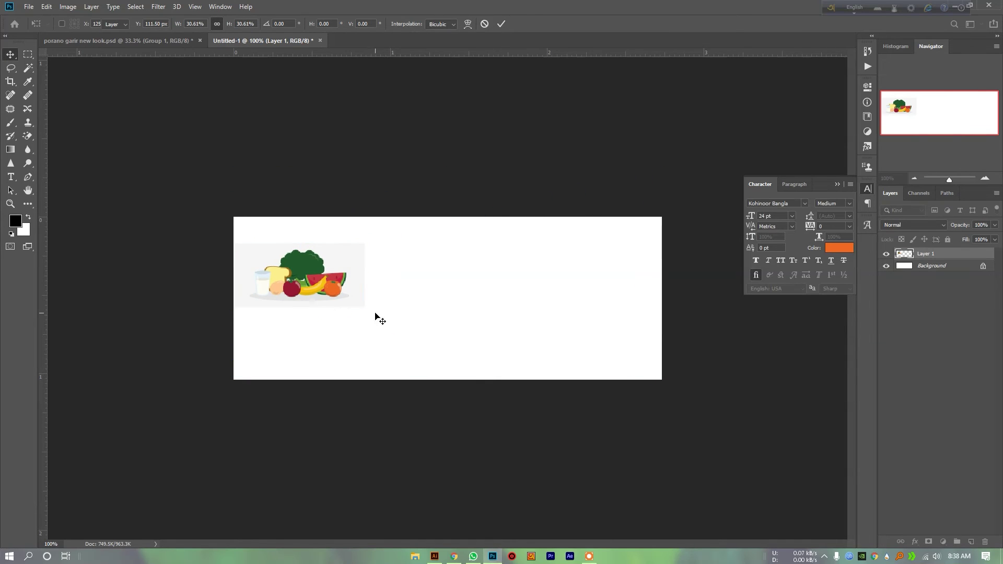
pyautogui.hotkey('ctrl', 't')
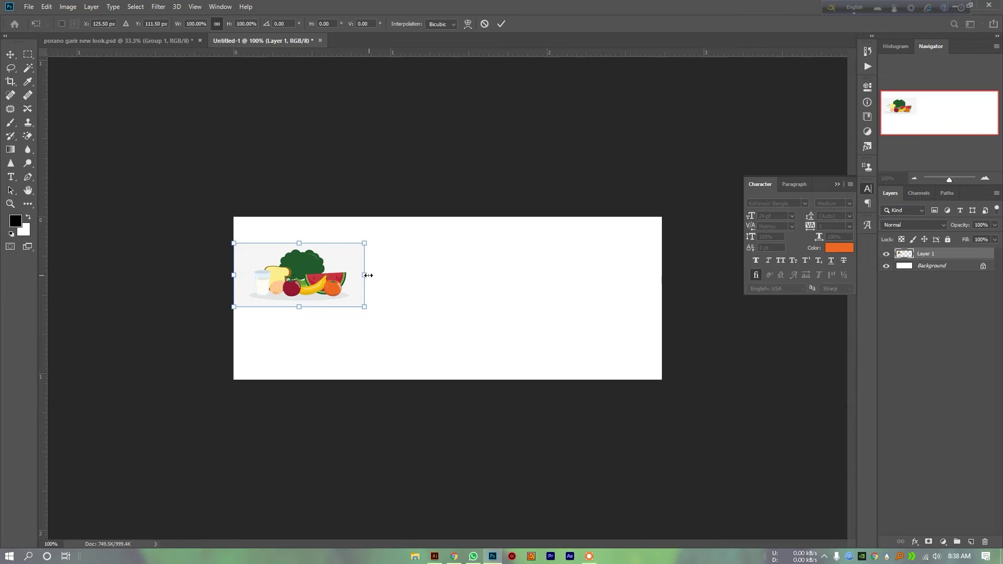
pyautogui.moveTo(366, 275); pyautogui.dragTo(693, 275)
pyautogui.press('Return')
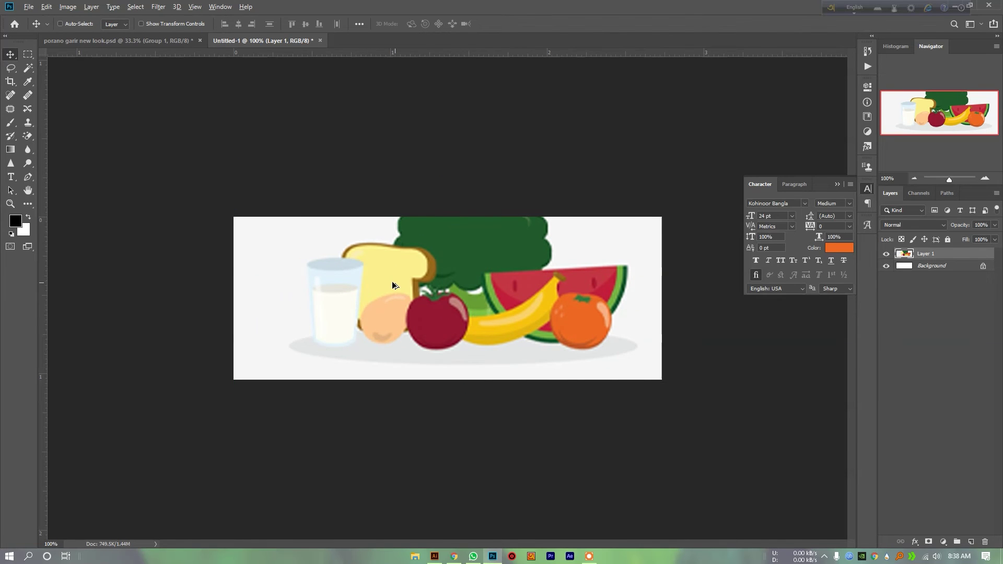
pyautogui.hotkey('ctrl', 'z')
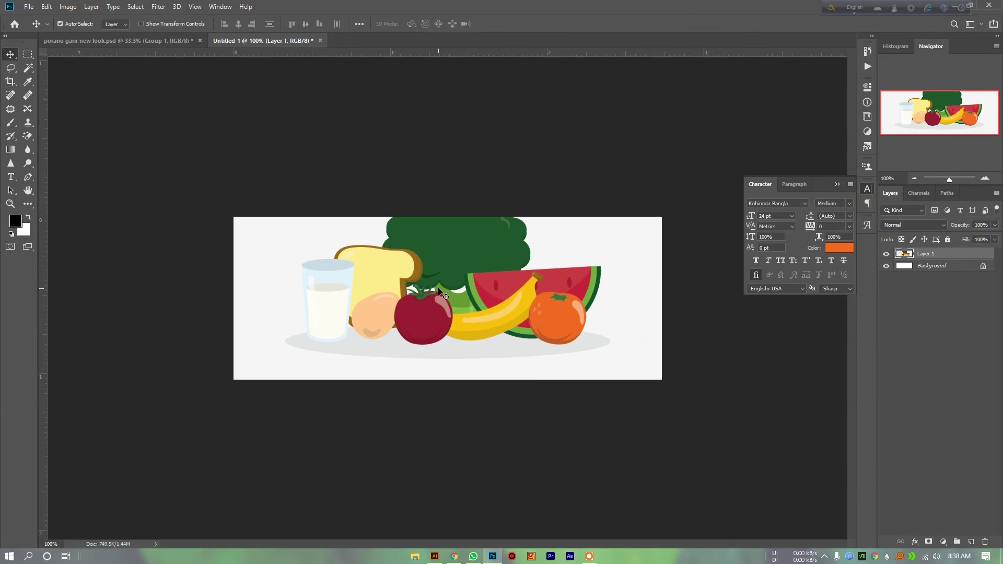
pyautogui.moveTo(552, 311); pyautogui.dragTo(579, 255)
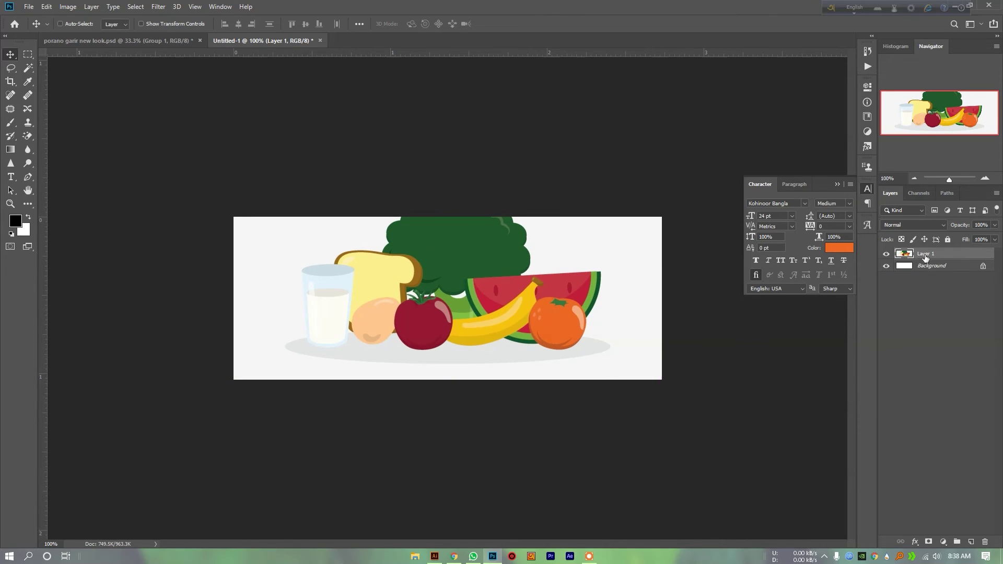
# Step: Convert the food layer to a Smart Object and shrink it from its right edge
pyautogui.rightClick(919, 256)
pyautogui.click(849, 252)
pyautogui.hotkey('ctrl', 't')
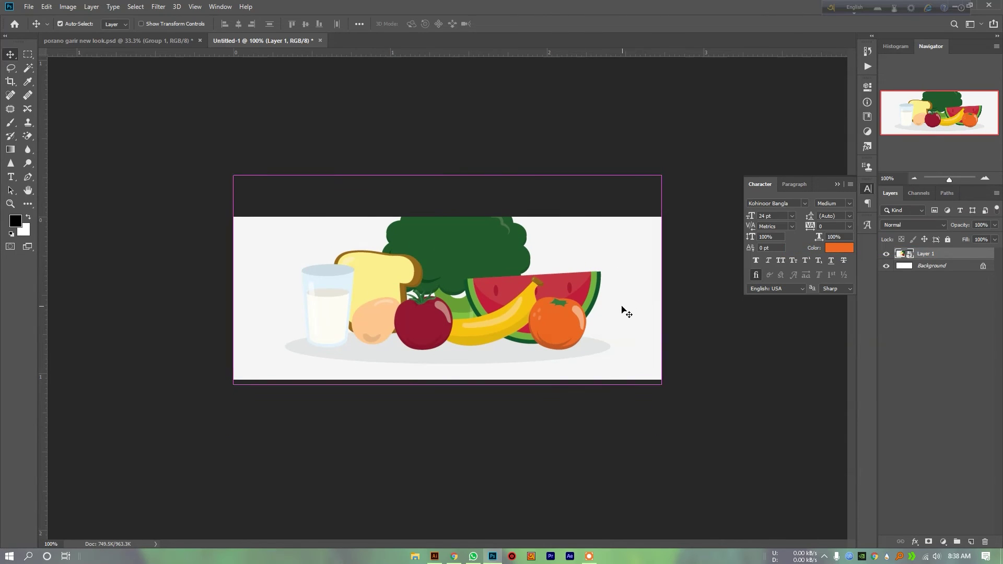
pyautogui.moveTo(663, 280)
pyautogui.mouseDown()
pyautogui.moveTo(553, 297)
pyautogui.moveTo(381, 286)
pyautogui.moveTo(484, 324)
pyautogui.mouseUp()
pyautogui.press('Return')
# Step: Check in Image Size that the canvas is 820 × 312 px, then cancel
pyautogui.scroll(2, 482, 321)
pyautogui.scroll(-1, 475, 315)
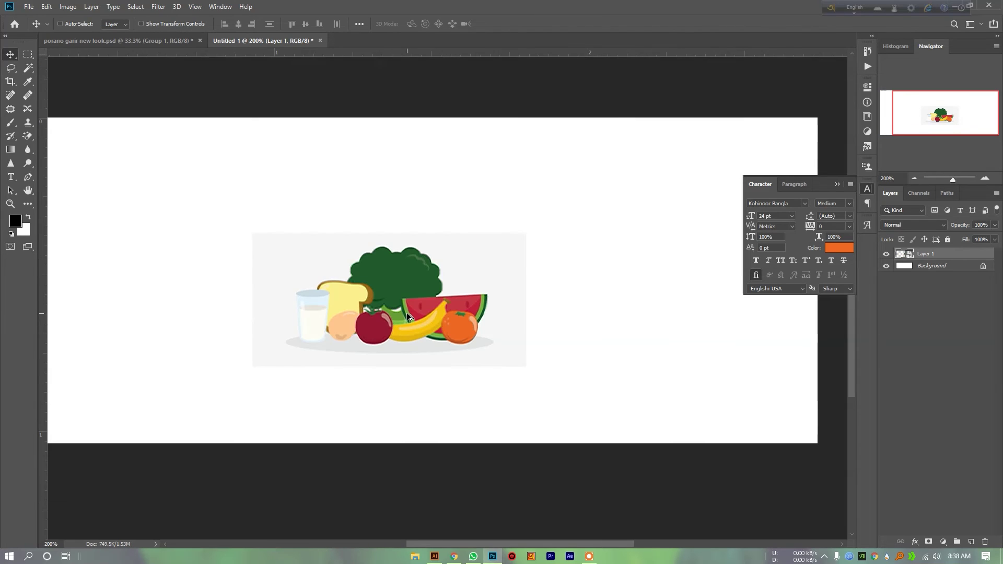
pyautogui.scroll(1, 335, 290)
pyautogui.scroll(1, 339, 291)
pyautogui.scroll(-2, 345, 294)
pyautogui.scroll(3, 346, 296)
pyautogui.scroll(1, 347, 296)
pyautogui.scroll(1, 346, 296)
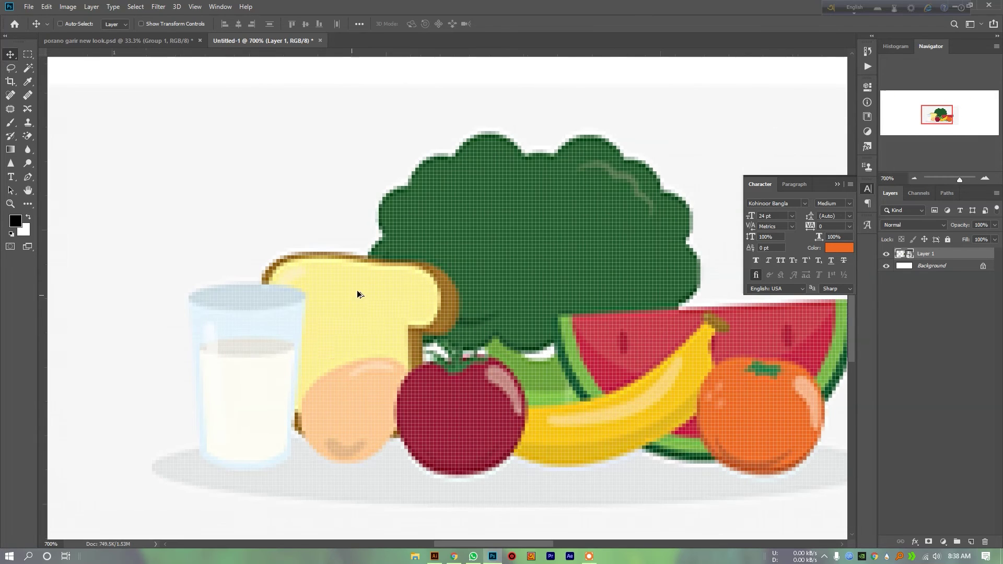
pyautogui.scroll(2, 445, 255)
pyautogui.scroll(5, 459, 249)
pyautogui.scroll(1, 459, 249)
pyautogui.scroll(-6, 465, 248)
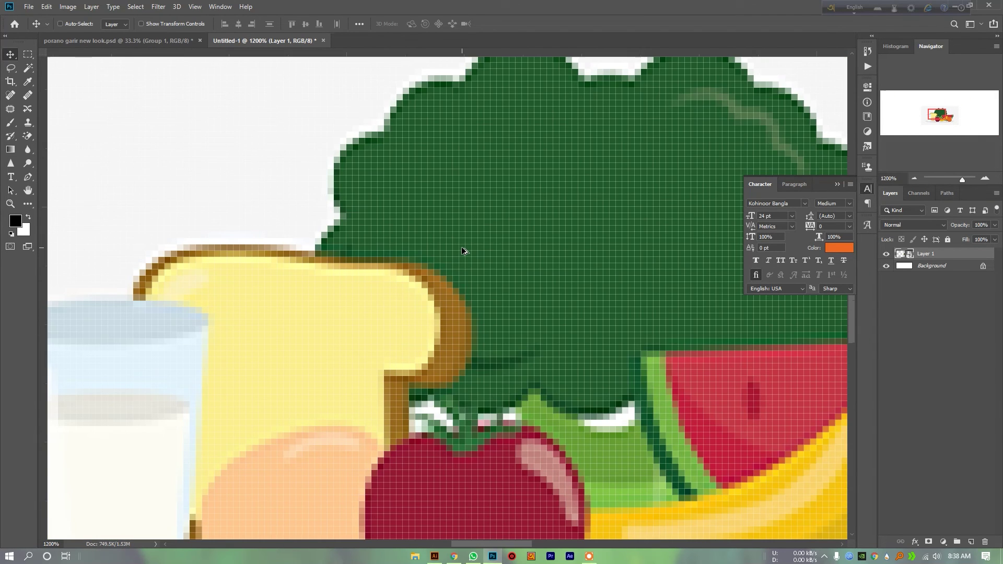
pyautogui.scroll(3, 532, 273)
pyautogui.scroll(-8, 430, 298)
pyautogui.scroll(-1, 432, 307)
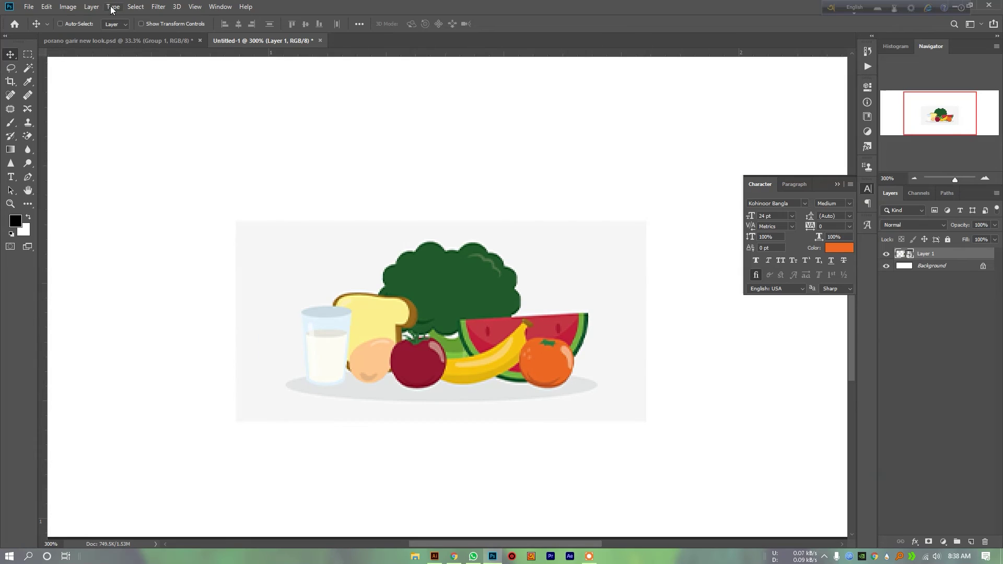
pyautogui.click(68, 7)
pyautogui.click(104, 85)
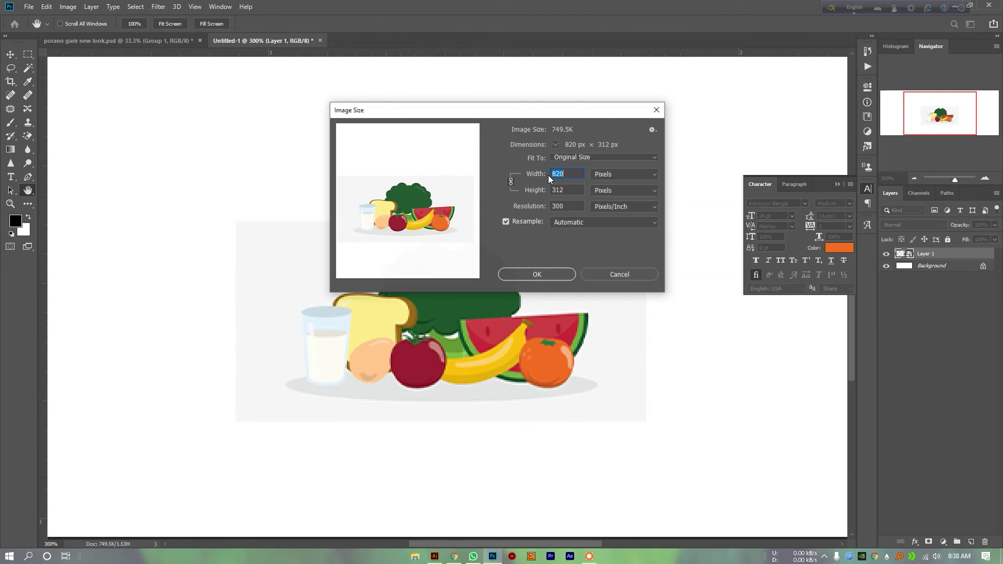
pyautogui.click(619, 274)
# Step: View the canvas at 100% and drag the food layer to the trash
pyautogui.press('v')
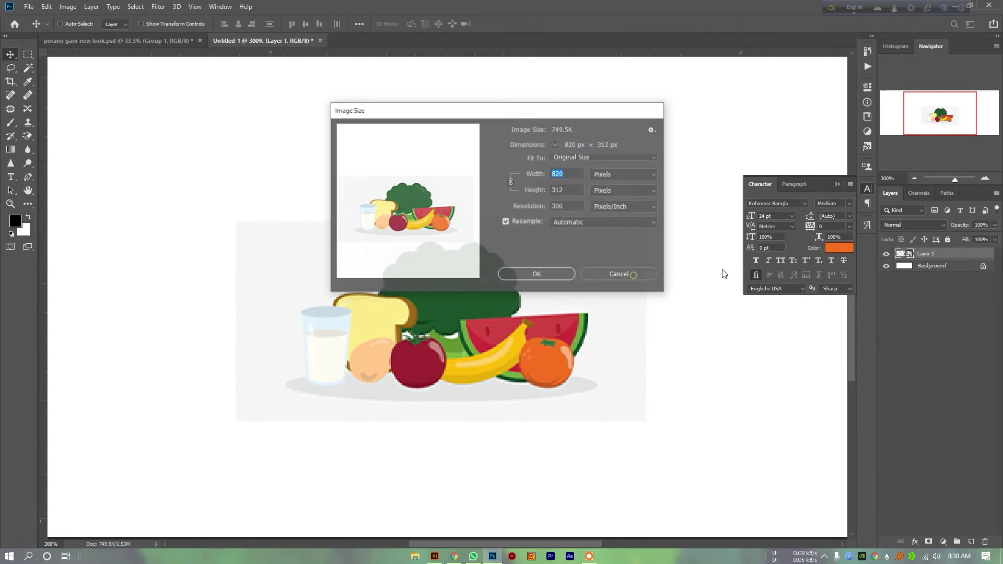
pyautogui.hotkey('ctrl', '1')
pyautogui.moveTo(935, 261); pyautogui.dragTo(986, 542)
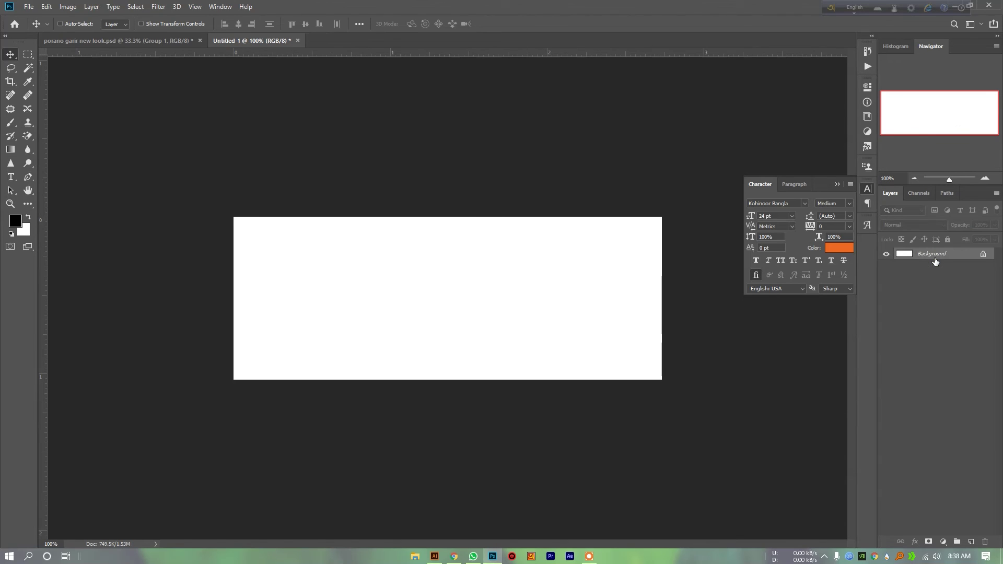
# Step: Resize the canvas proportionally to 4820 px wide (1834 px tall) in Image Size
pyautogui.click(68, 6)
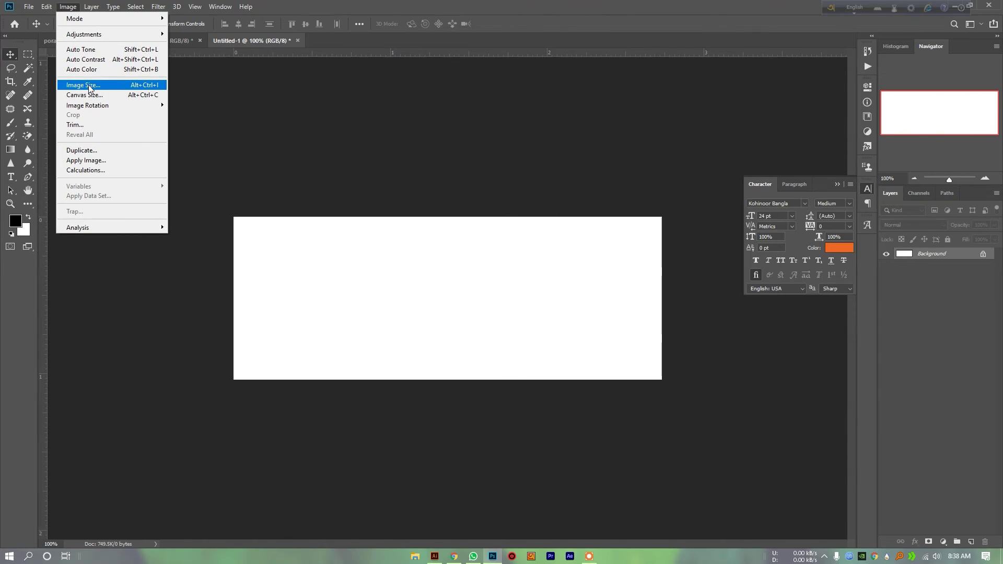
pyautogui.click(88, 85)
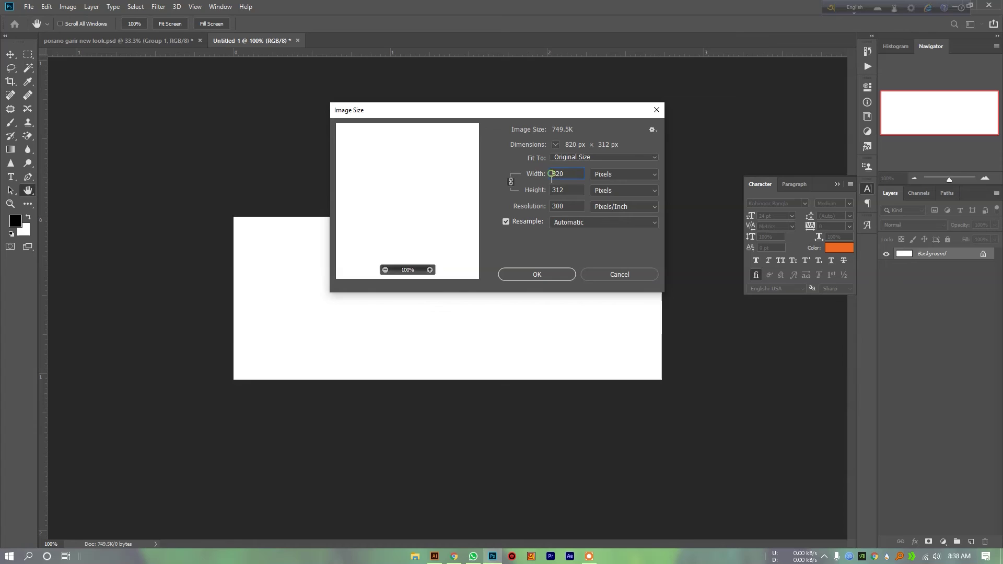
pyautogui.write('4')
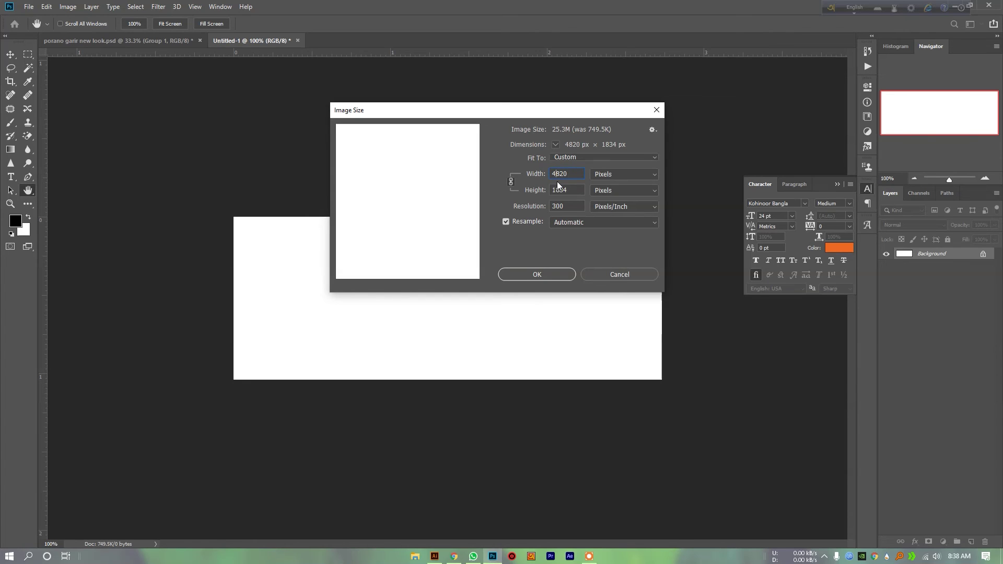
pyautogui.press('Tab')
pyautogui.moveTo(553, 176); pyautogui.dragTo(575, 175)
pyautogui.click(575, 192)
pyautogui.click(569, 175)
pyautogui.click(533, 273)
# Step: Zoom out and reopen Image Size to verify the 4820 × 1834 px canvas
pyautogui.hotkey('ctrl', '-')
pyautogui.hotkey('ctrl', '-')
pyautogui.hotkey('ctrl', '-')
pyautogui.hotkey('ctrl', '-')
pyautogui.click(68, 6)
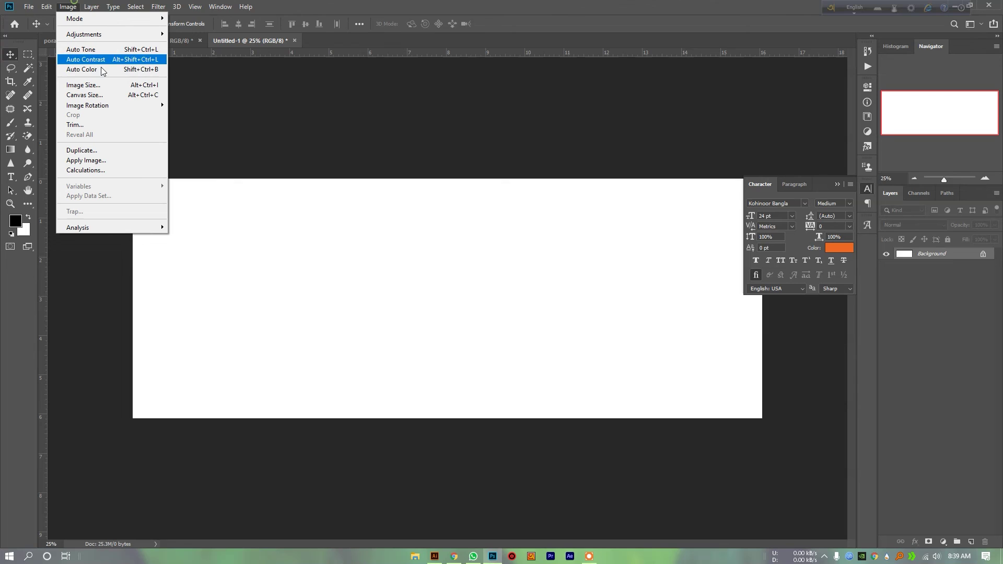
pyautogui.click(100, 83)
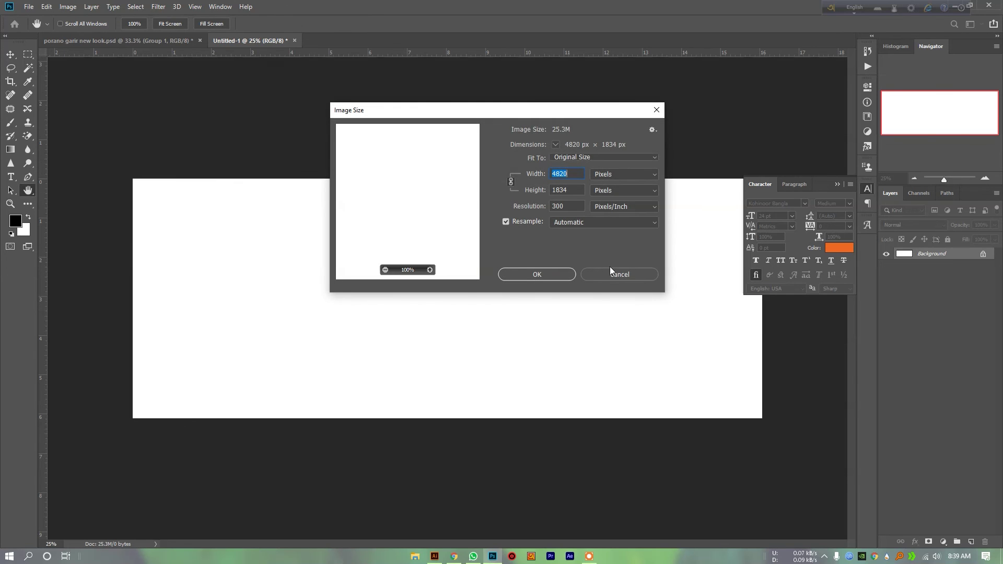
# Step: Close Image Size, pick JPEG as the Save As format, then cancel without saving
pyautogui.click(608, 270)
pyautogui.click(29, 6)
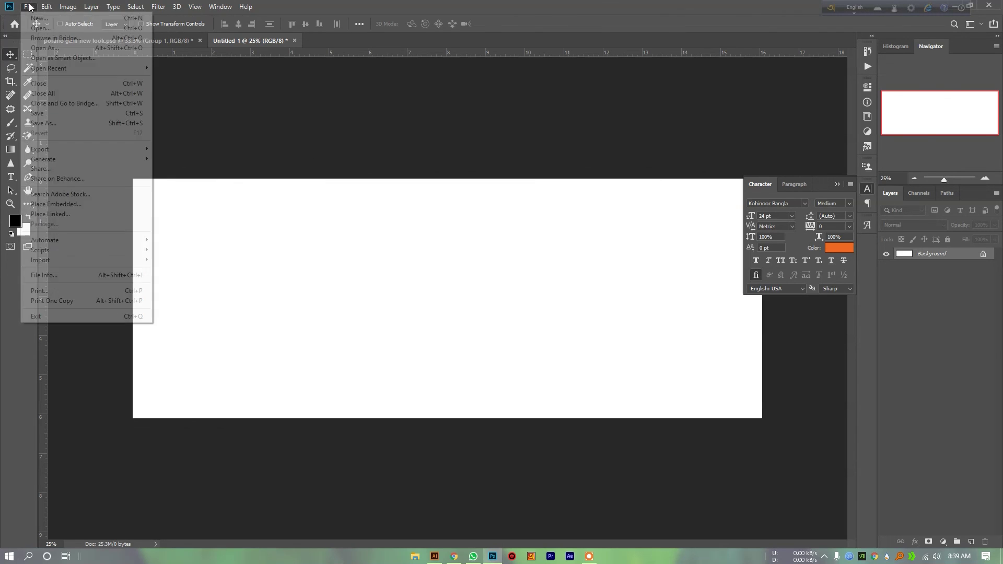
pyautogui.click(57, 105)
pyautogui.click(189, 439)
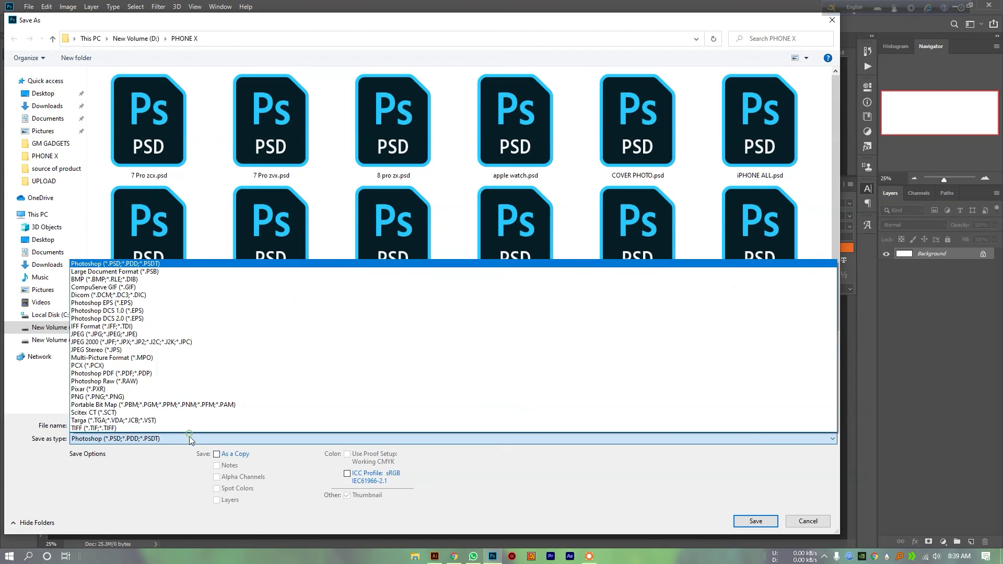
pyautogui.click(166, 337)
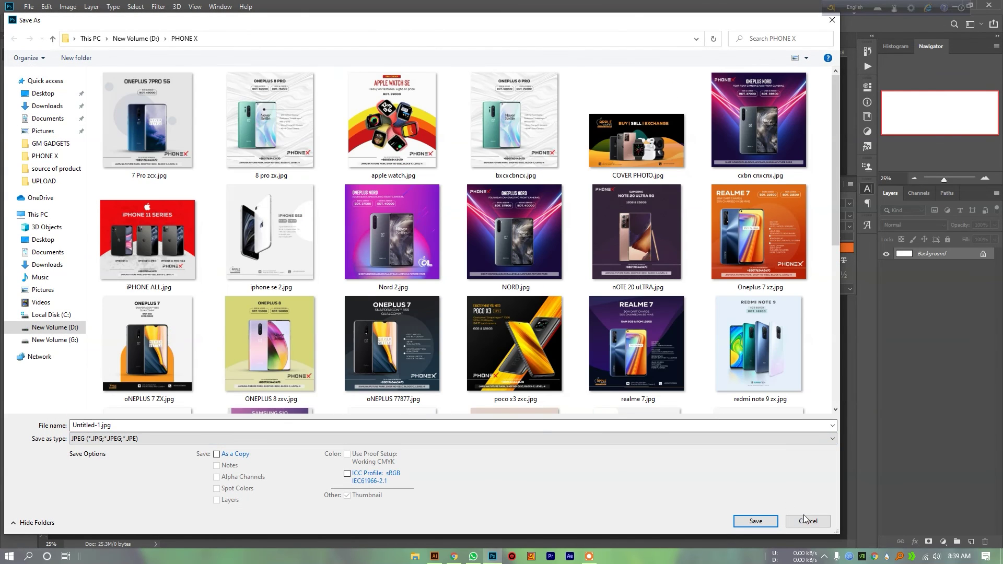
pyautogui.click(807, 520)
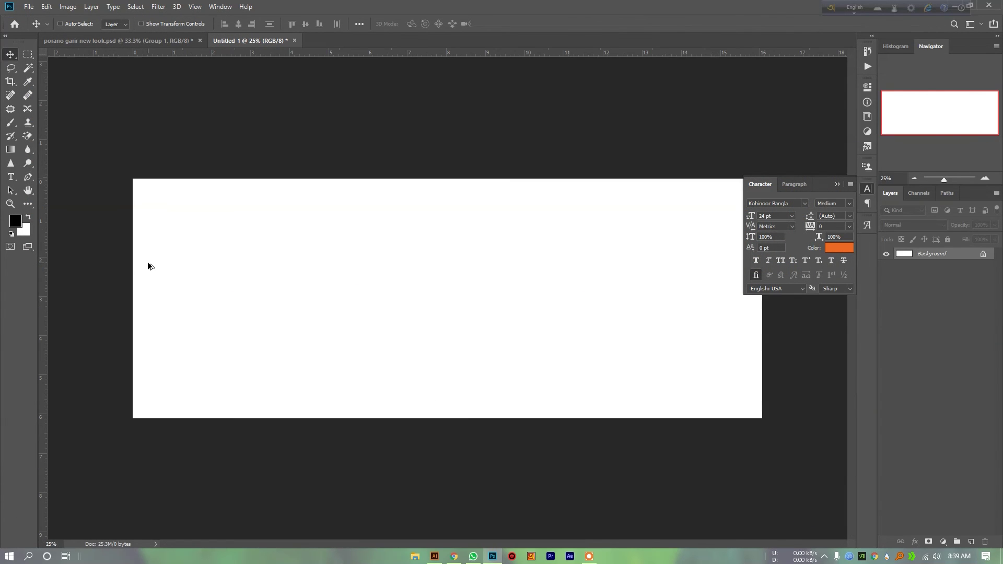
pyautogui.click(454, 555)
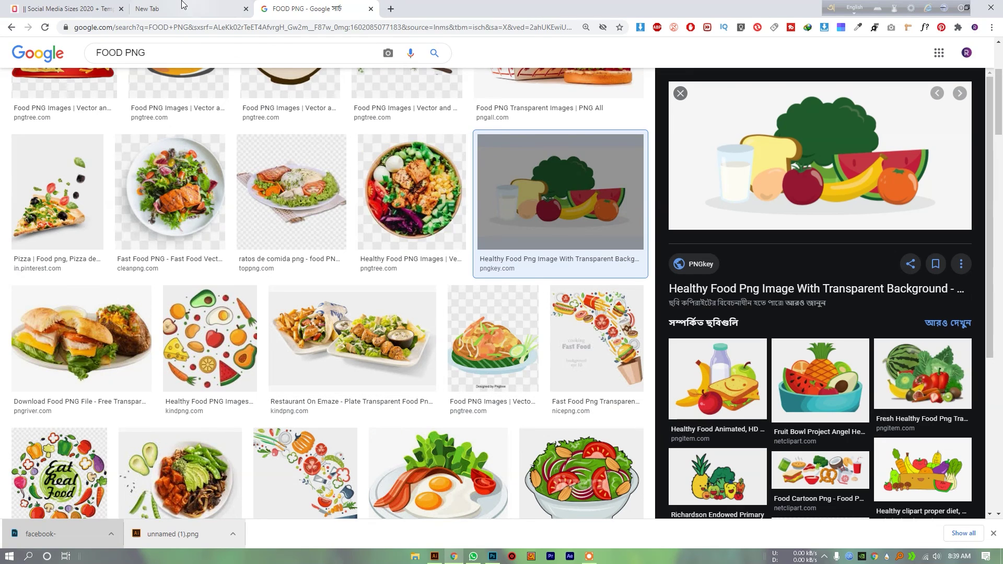
pyautogui.click(44, 4)
pyautogui.scroll(-5, 369, 252)
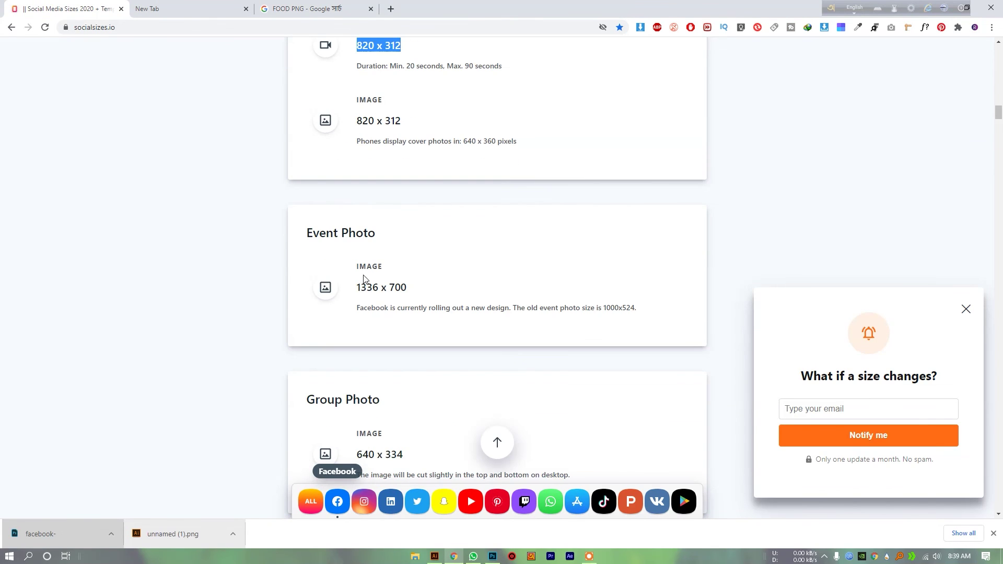
pyautogui.scroll(-3, 496, 246)
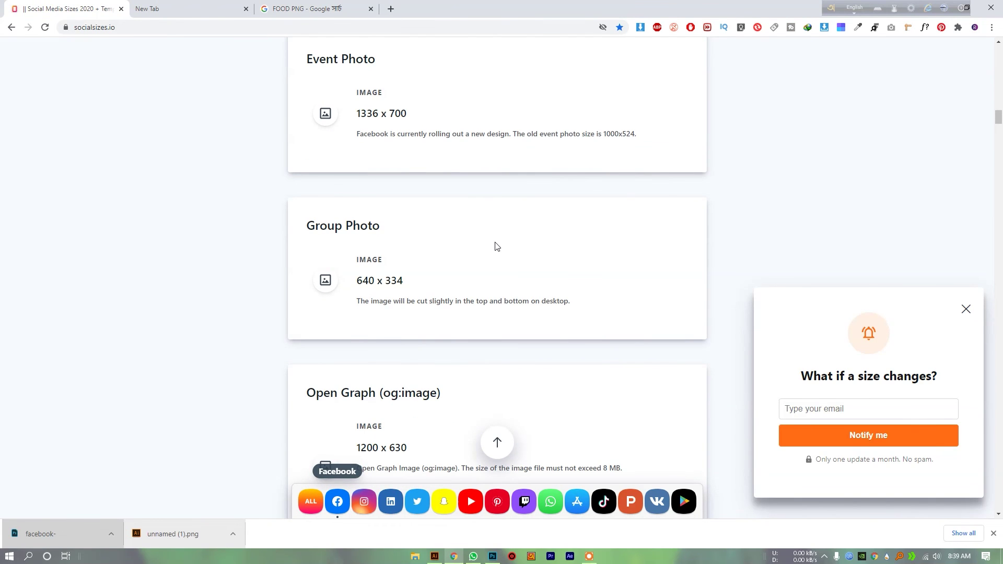
pyautogui.scroll(-6, 497, 246)
pyautogui.scroll(8, 426, 243)
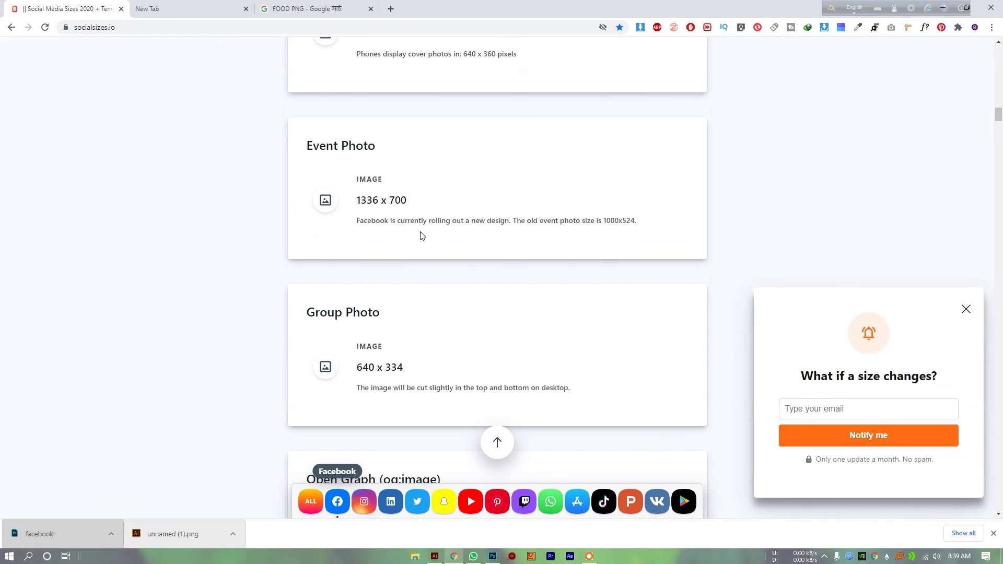
pyautogui.click(492, 556)
pyautogui.click(29, 7)
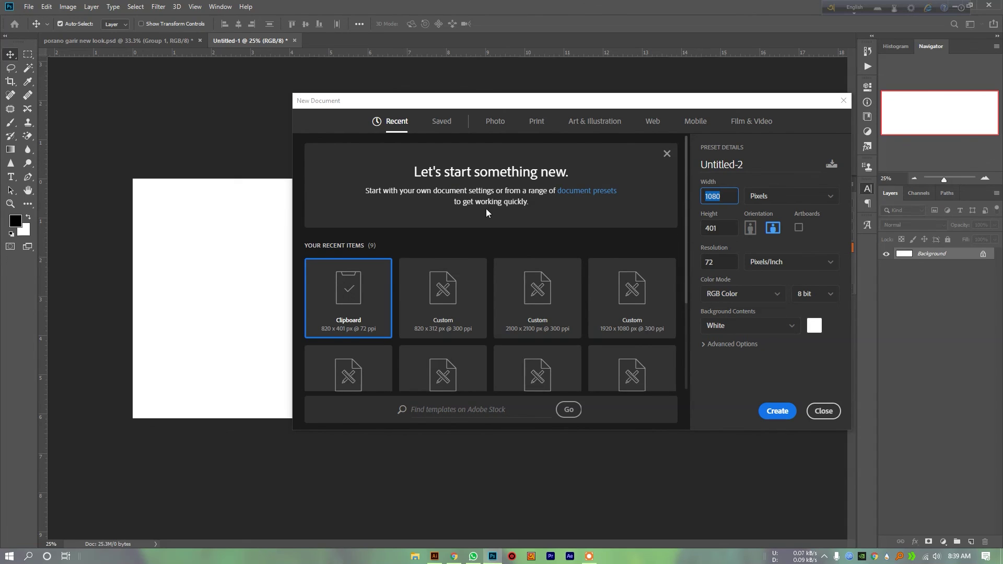
# Step: Create a new 1080 × 1080 px document at 300 pixels/inch
pyautogui.click(715, 227)
pyautogui.press('Tab')
pyautogui.write('300')
pyautogui.press('Return')
pyautogui.scroll(5, 334, 126)
pyautogui.scroll(-4, 334, 126)
# Step: Draw a test black square with the Rectangle tool, then delete it
pyautogui.press('u')
pyautogui.moveTo(314, 209); pyautogui.dragTo(442, 337)
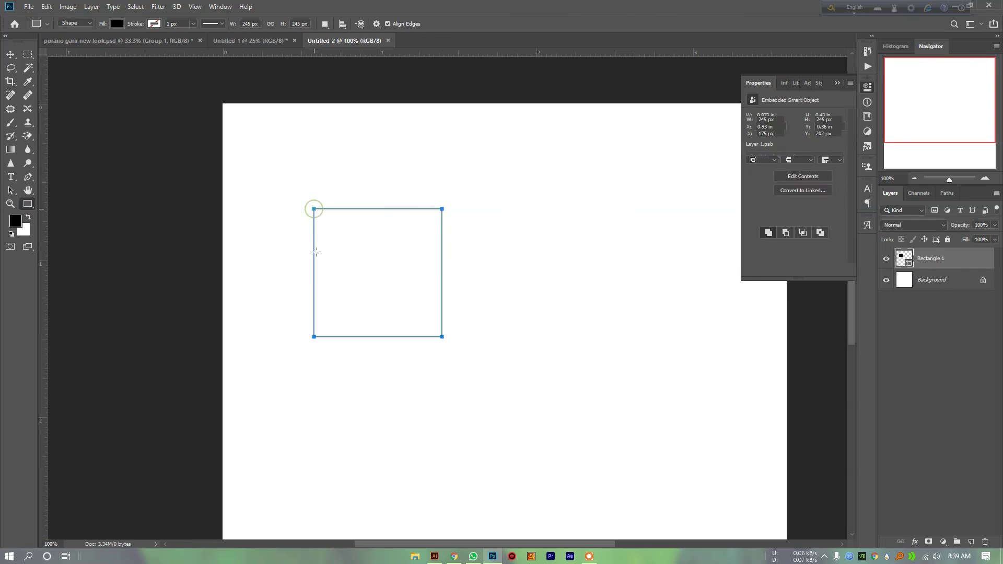
pyautogui.press('v')
pyautogui.scroll(5, 399, 263)
pyautogui.scroll(4, 398, 262)
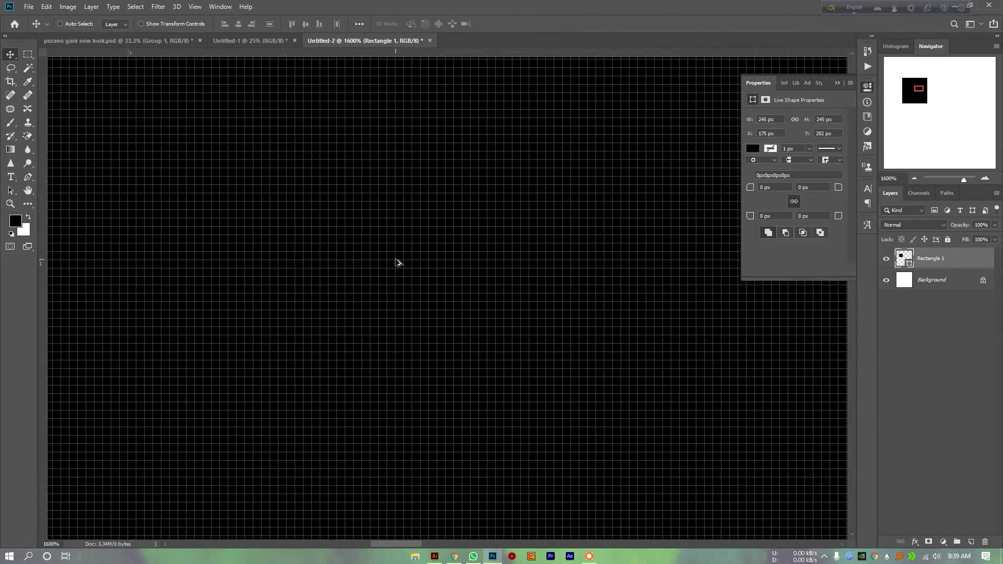
pyautogui.scroll(-3, 398, 262)
pyautogui.scroll(-3, 374, 195)
pyautogui.scroll(-5, 371, 196)
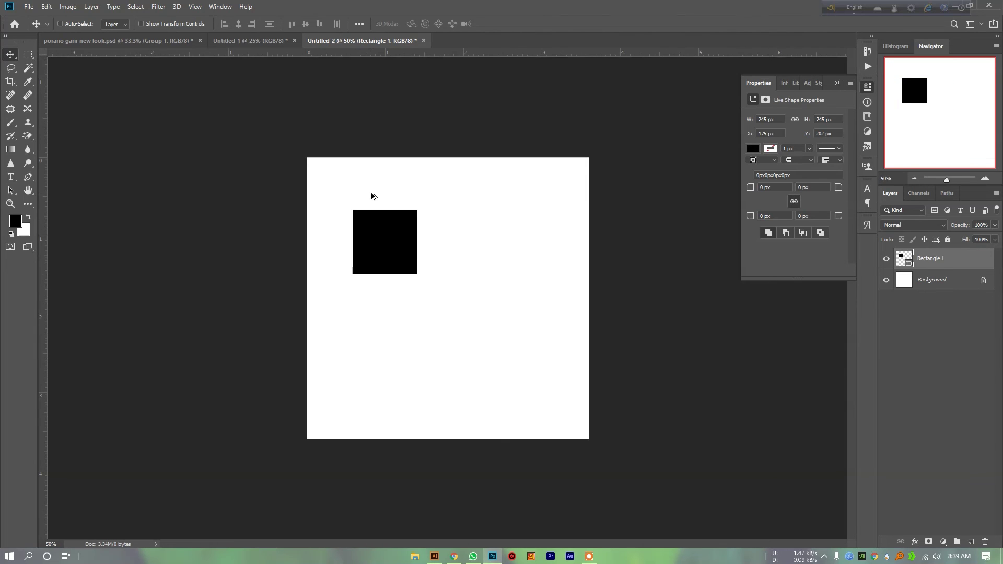
pyautogui.press('Delete')
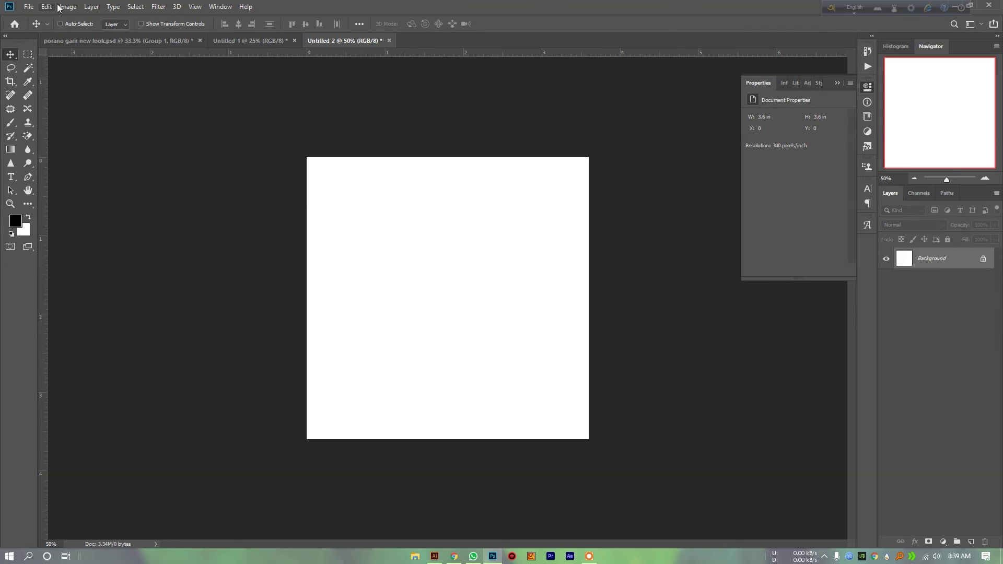
# Step: Set the Image Size width to 2080 px, making the square 2080 × 2080, then zoom in
pyautogui.click(59, 7)
pyautogui.click(87, 84)
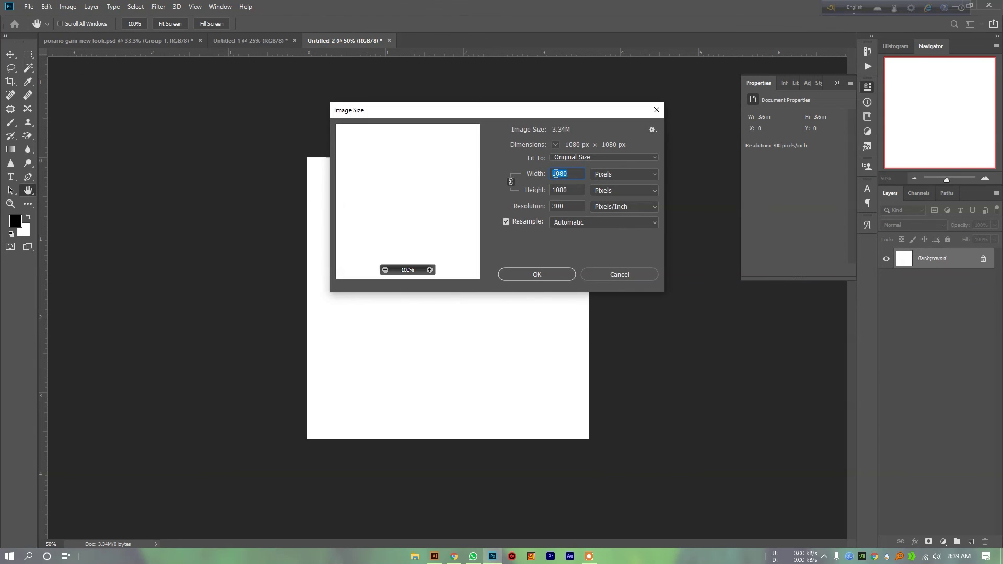
pyautogui.write('2080')
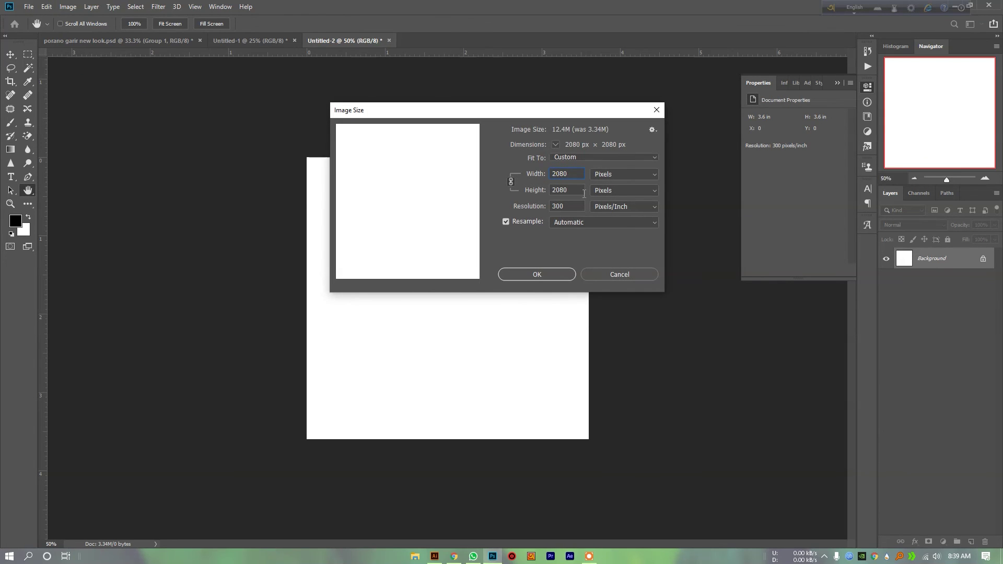
pyautogui.click(532, 275)
pyautogui.hotkey('ctrl', '+')
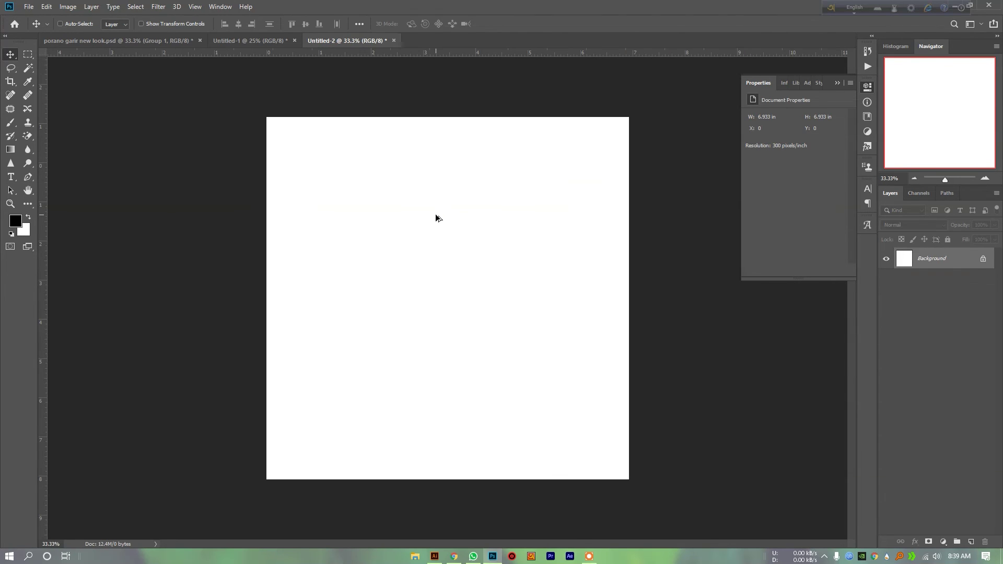